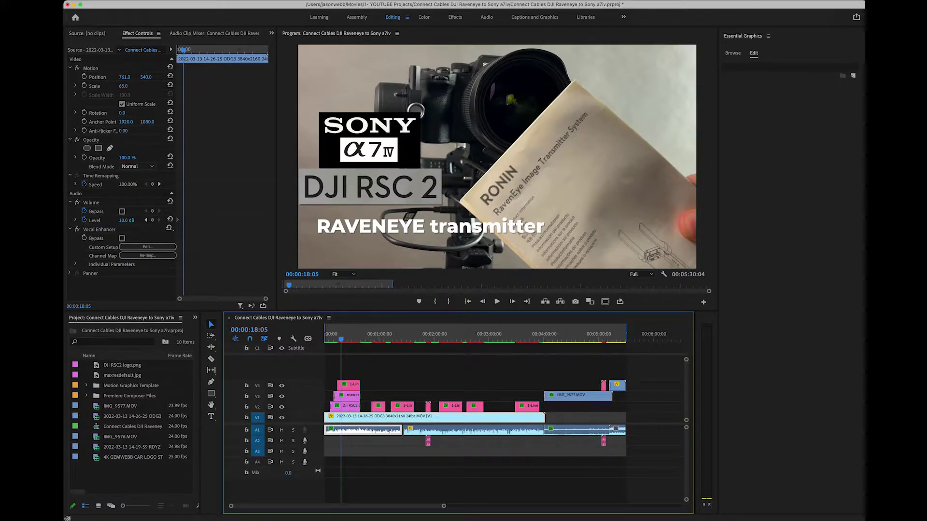
# Step: Search the help for 'trans', then switch to the Captions and Graphics workspace
pyautogui.press('super+shift+slash')
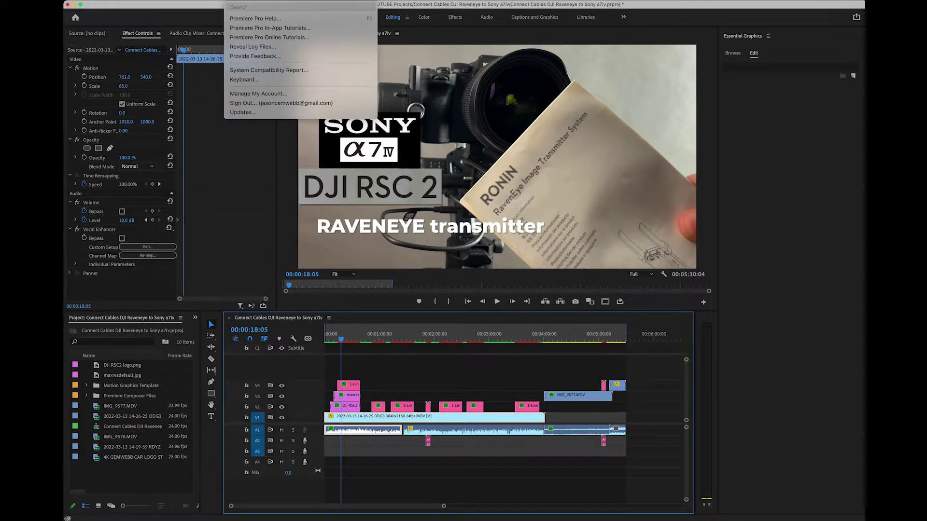
pyautogui.write('trans')
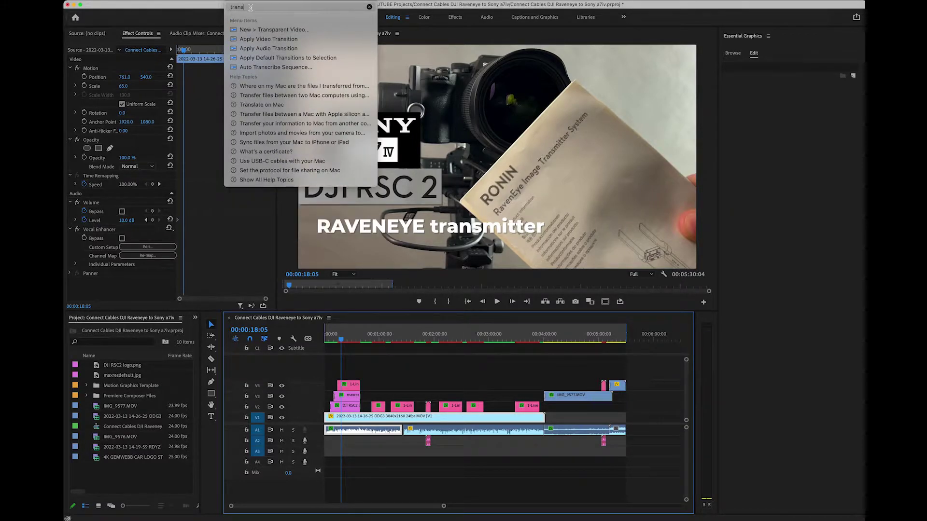
pyautogui.moveTo(275, 68)
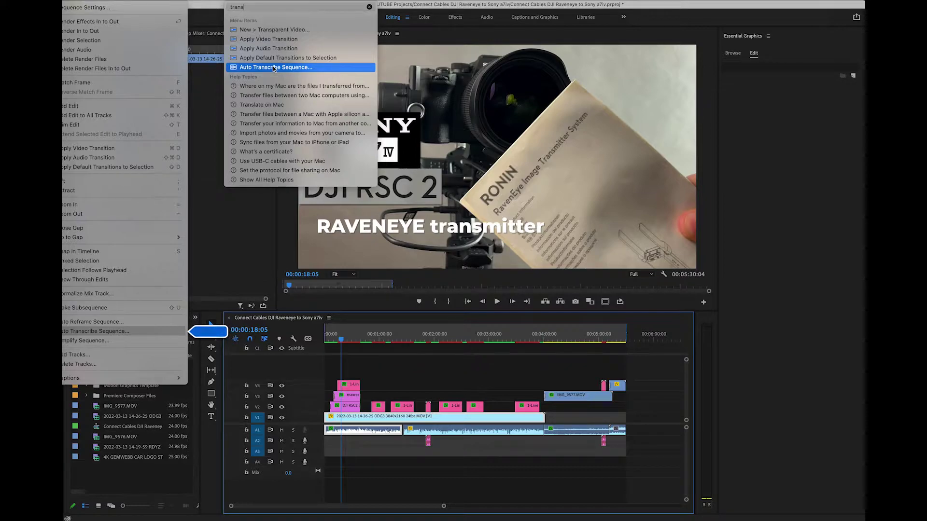
pyautogui.click(545, 15)
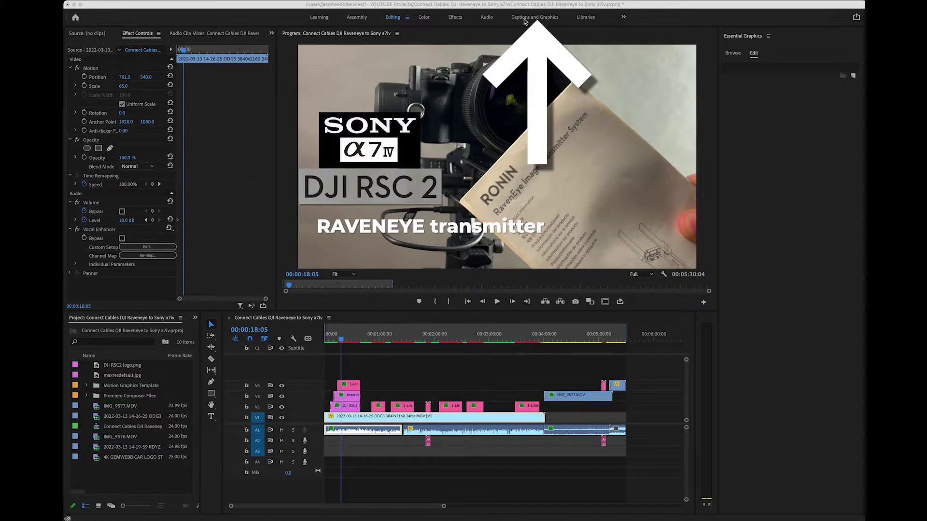
pyautogui.click(541, 18)
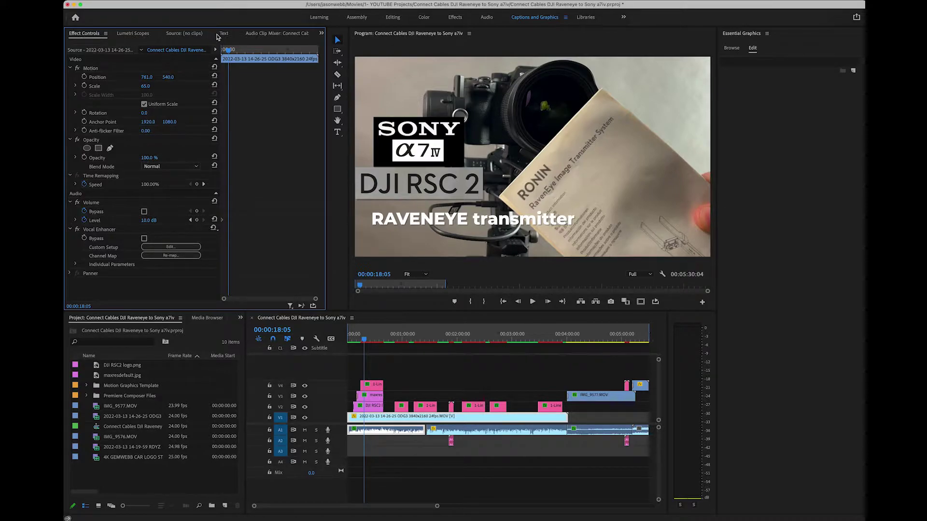
# Step: Show the Text panel's Transcript view, select the Raveneye sequence and choose Create transcription
pyautogui.click(261, 35)
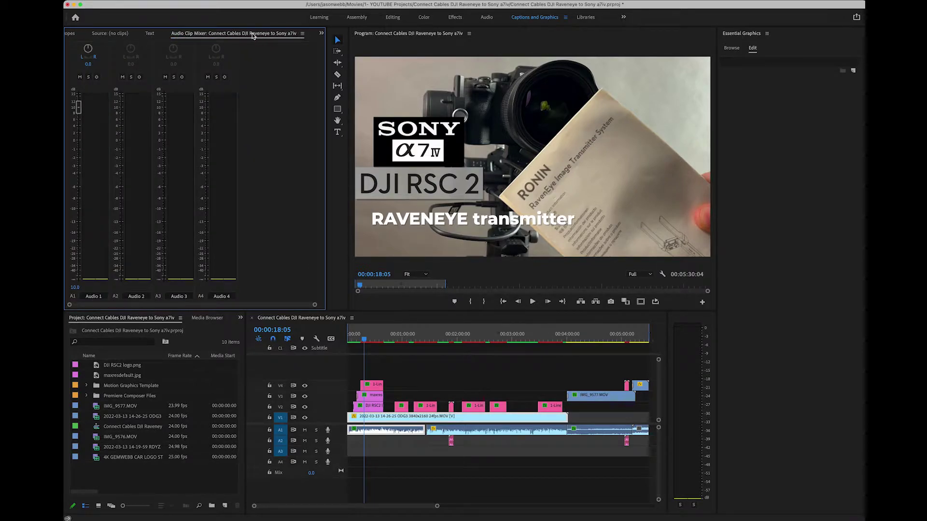
pyautogui.click(150, 35)
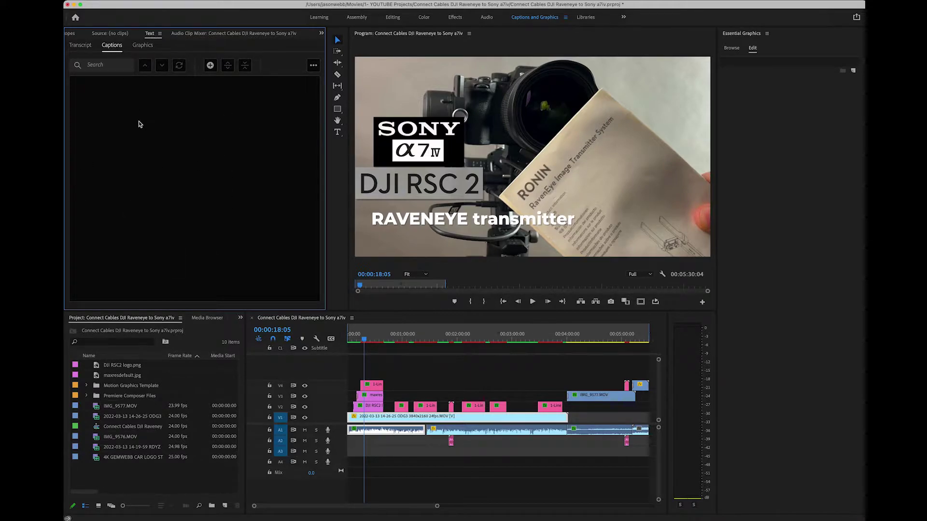
pyautogui.click(80, 49)
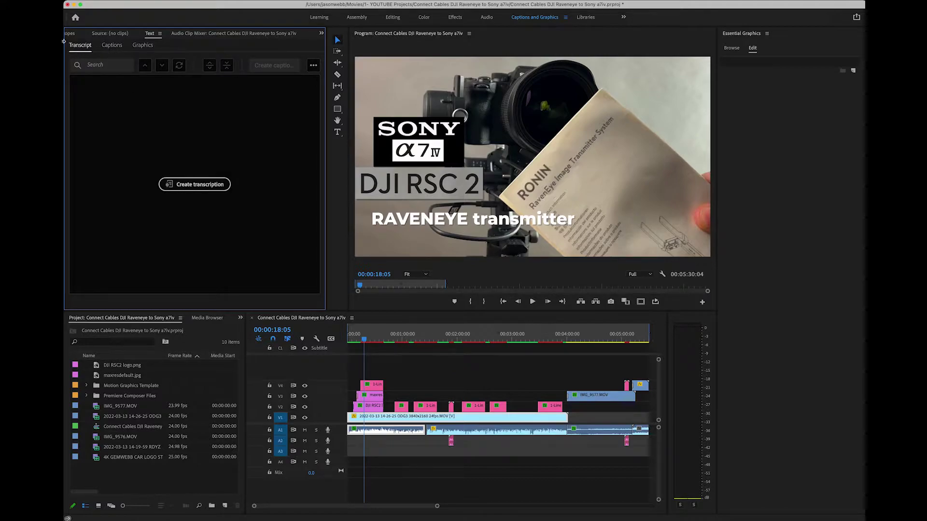
pyautogui.click(112, 47)
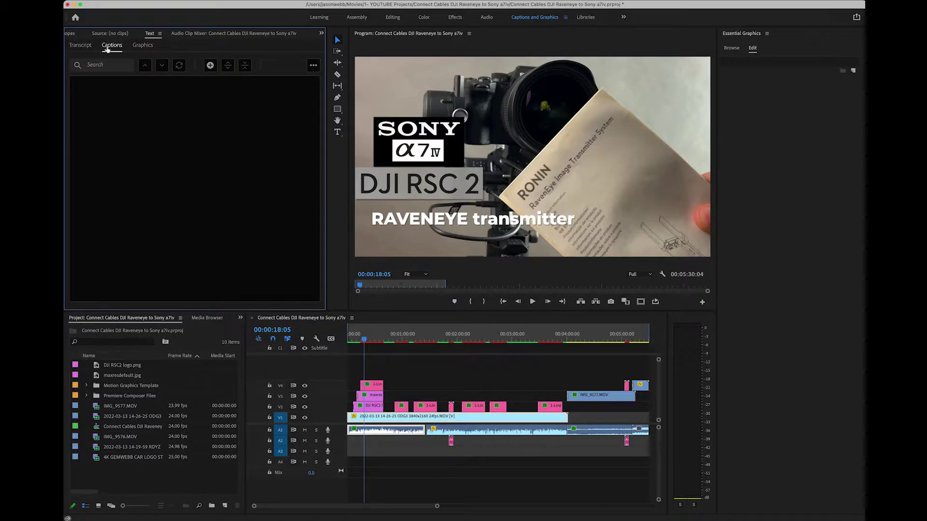
pyautogui.click(129, 426)
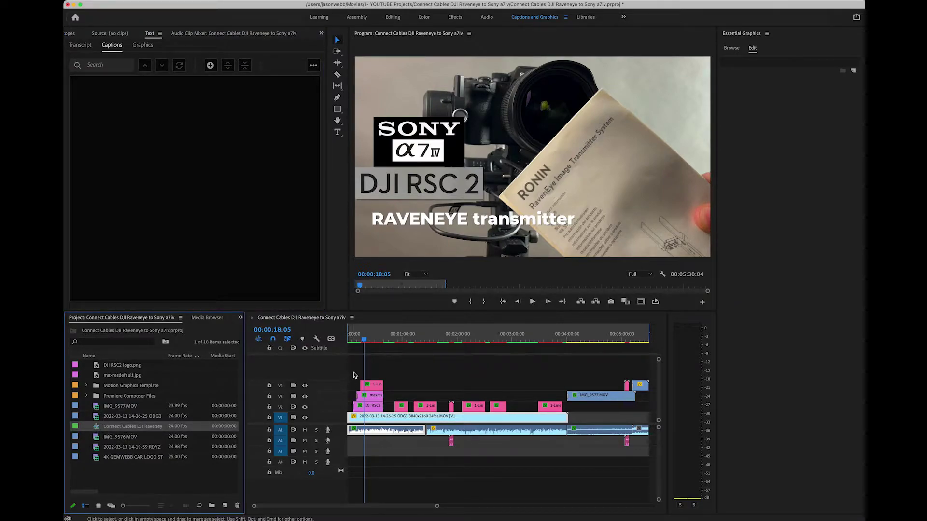
pyautogui.click(77, 45)
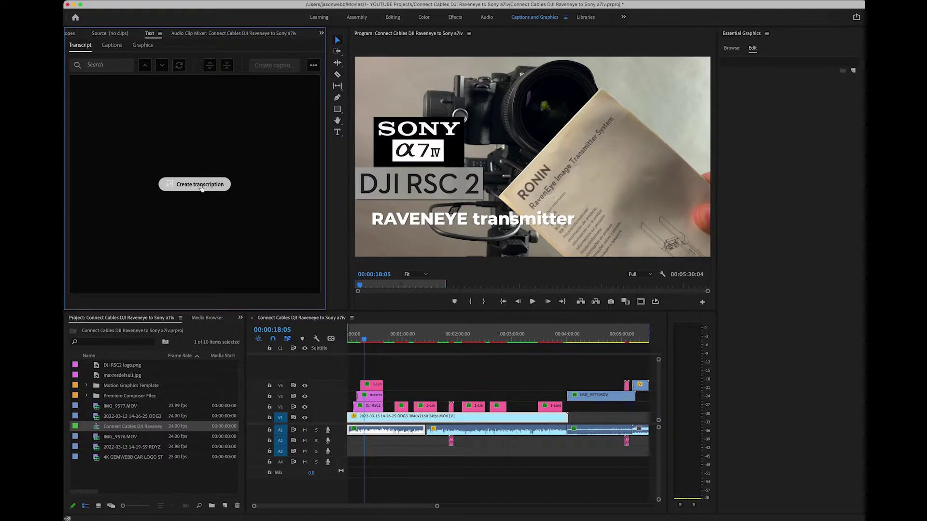
pyautogui.click(202, 188)
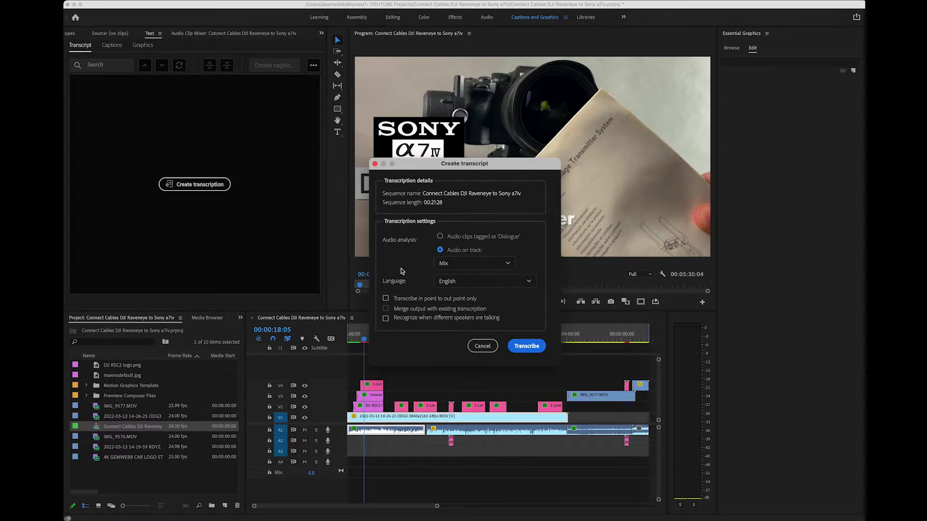
# Step: Transcribe the sequence's Mix audio track in English
pyautogui.click(526, 346)
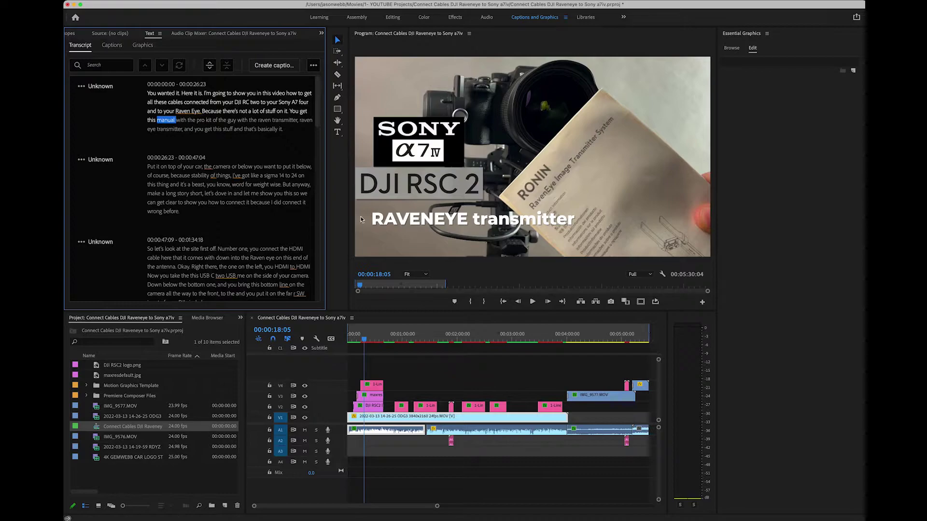
# Step: Play the sequence from its start to review the opening audio
pyautogui.moveTo(365, 341); pyautogui.dragTo(347, 342)
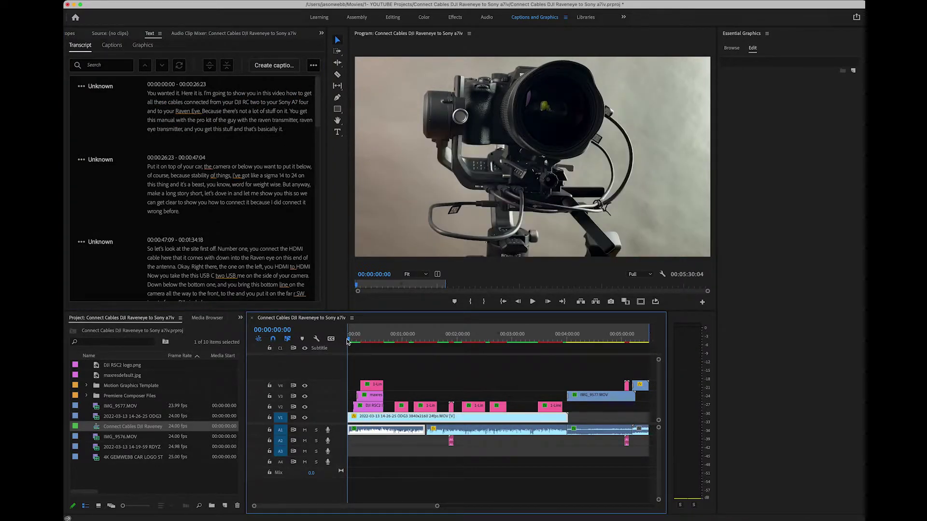
pyautogui.press('space')
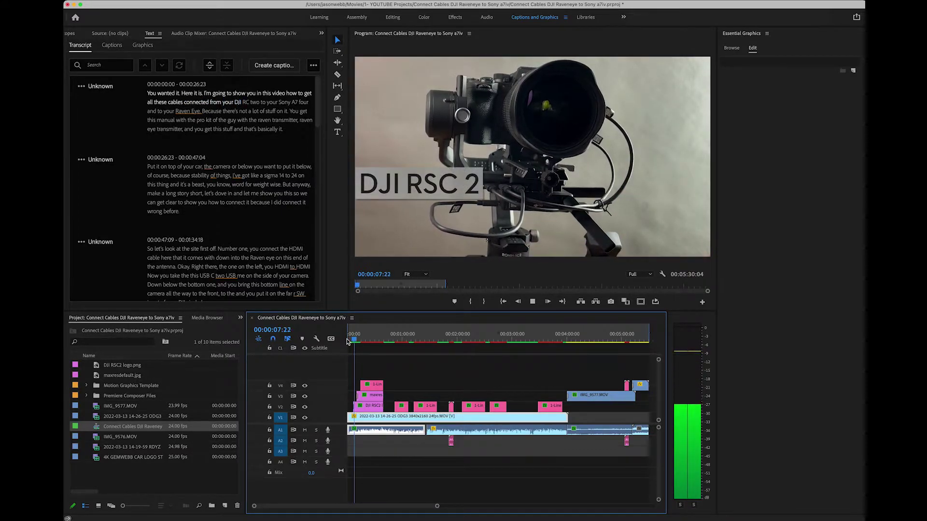
pyautogui.press('space')
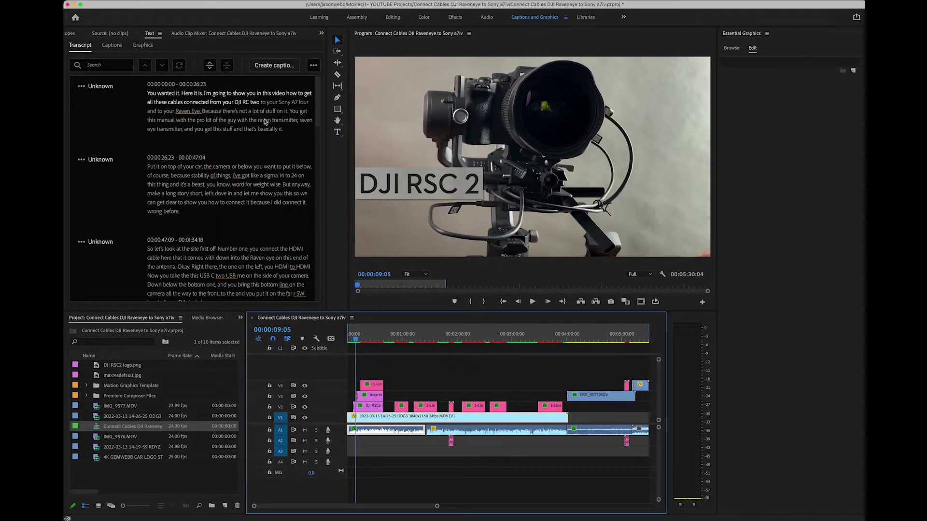
# Step: Edit the first paragraph so 'DJI RC two' reads 'DJI RSC2'
pyautogui.click(253, 102)
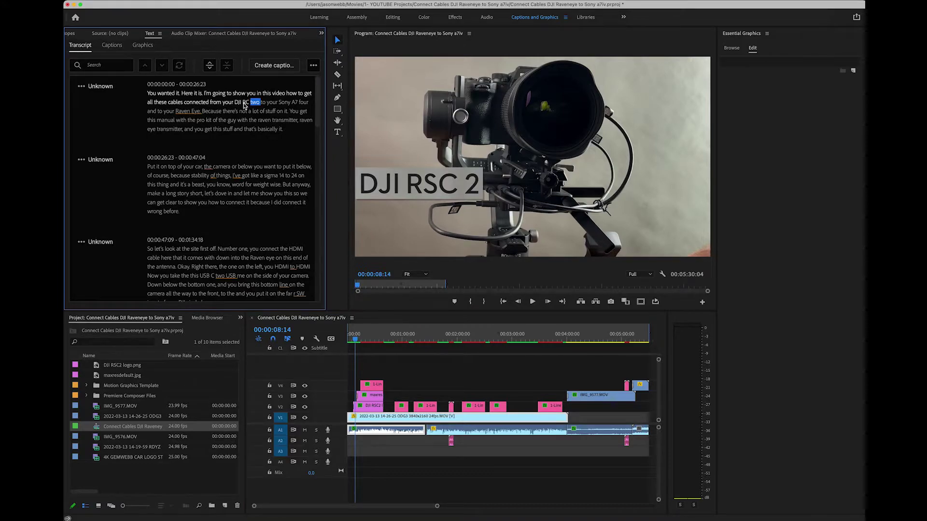
pyautogui.doubleClick(246, 105)
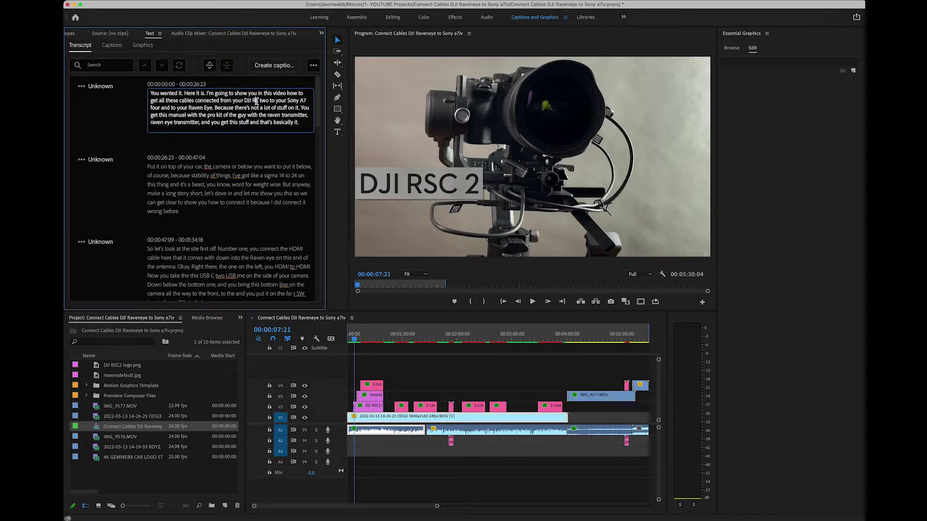
pyautogui.write('C')
pyautogui.click(258, 101)
pyautogui.write('S')
pyautogui.press('Right')
pyautogui.press('Delete')
pyautogui.press('Delete')
pyautogui.press('Delete')
pyautogui.press('Delete')
pyautogui.write('2')
pyautogui.press('Return')
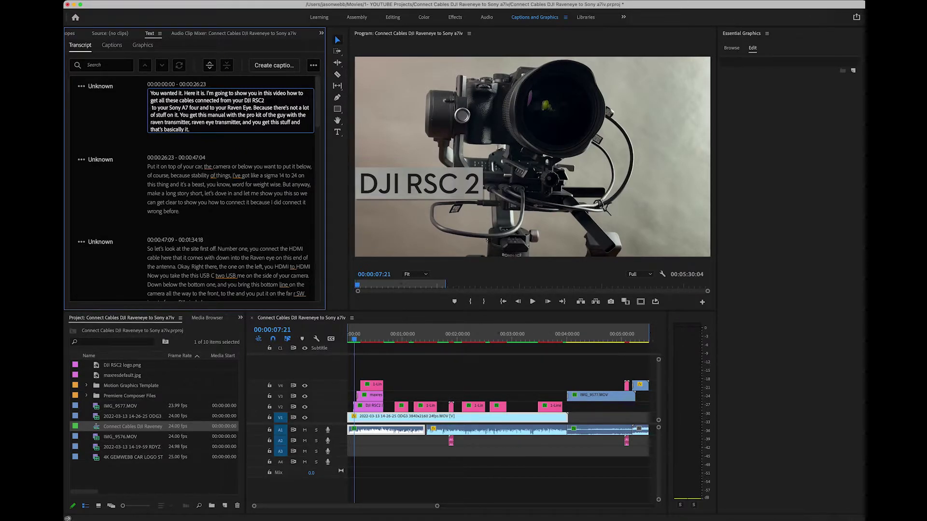
pyautogui.press('BackSpace')
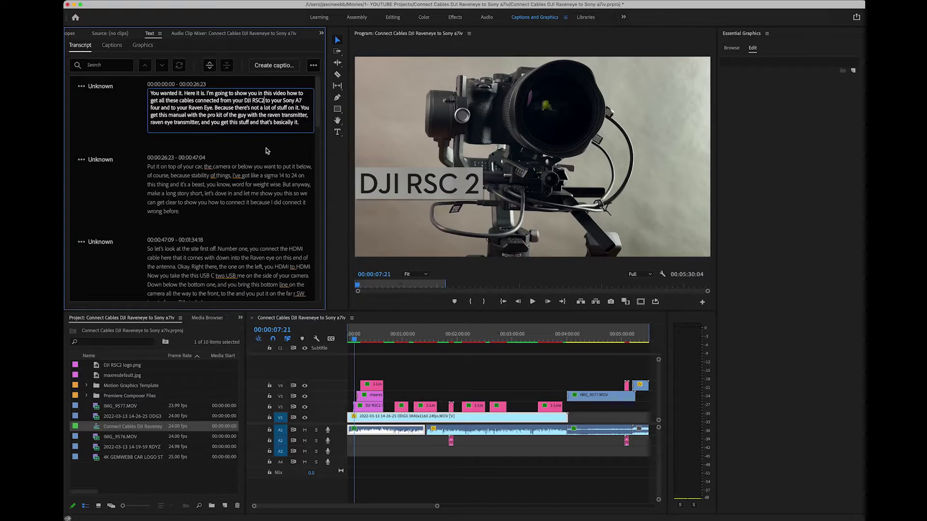
pyautogui.click(267, 146)
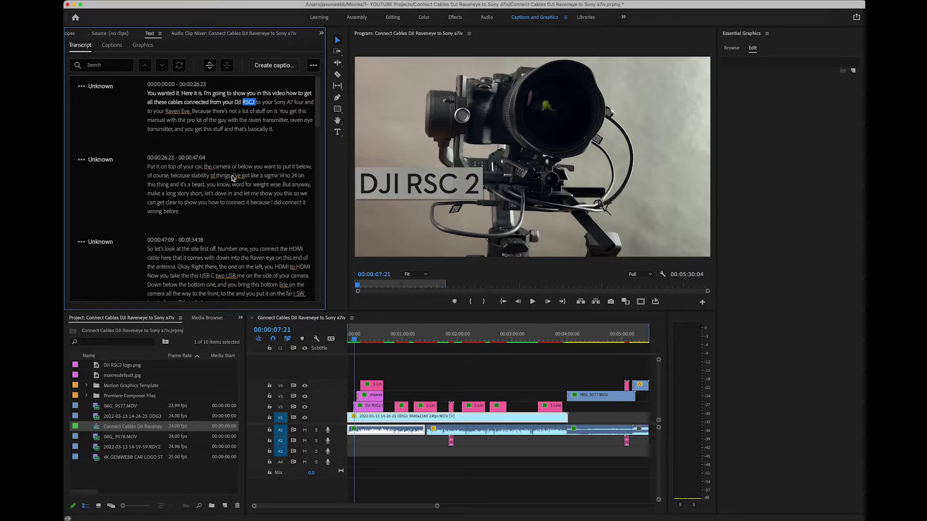
# Step: Undo an accidental deletion in 'beast' in the second paragraph, then play on from there
pyautogui.doubleClick(211, 178)
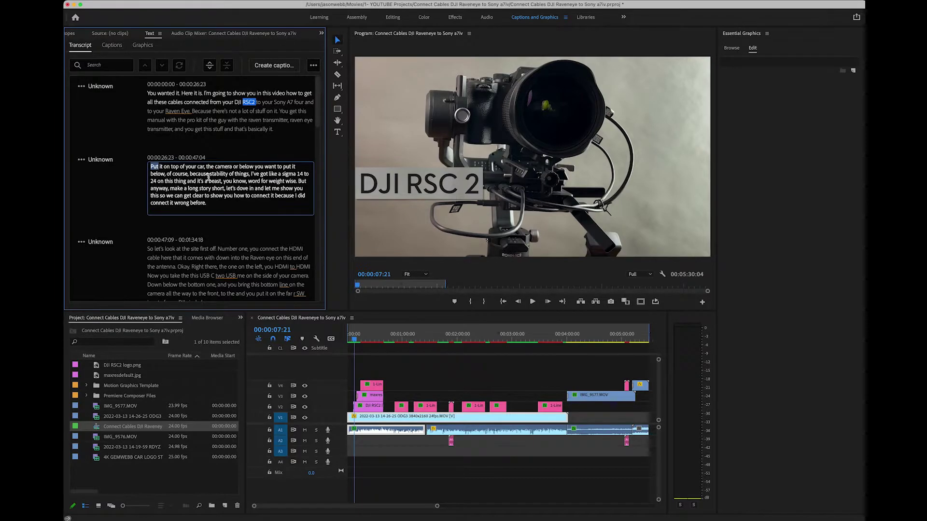
pyautogui.click(211, 177)
pyautogui.press('Delete')
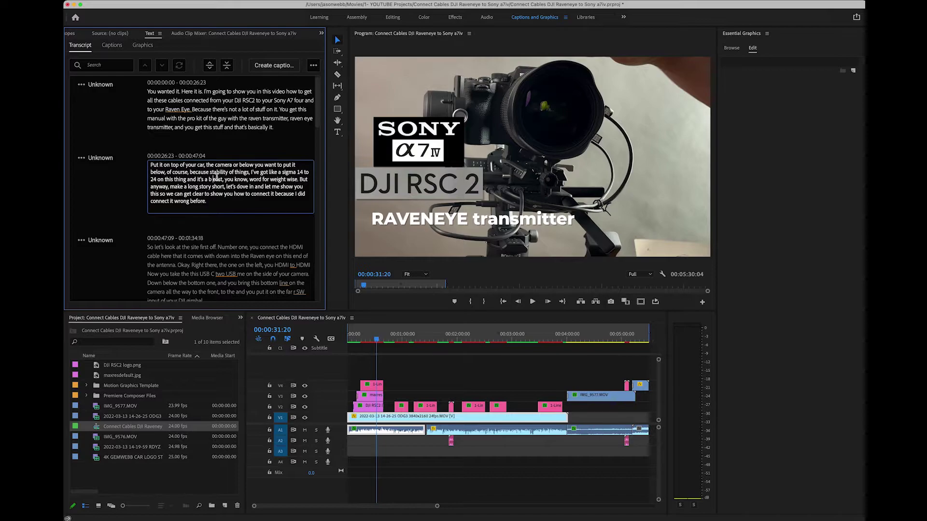
pyautogui.press('Escape')
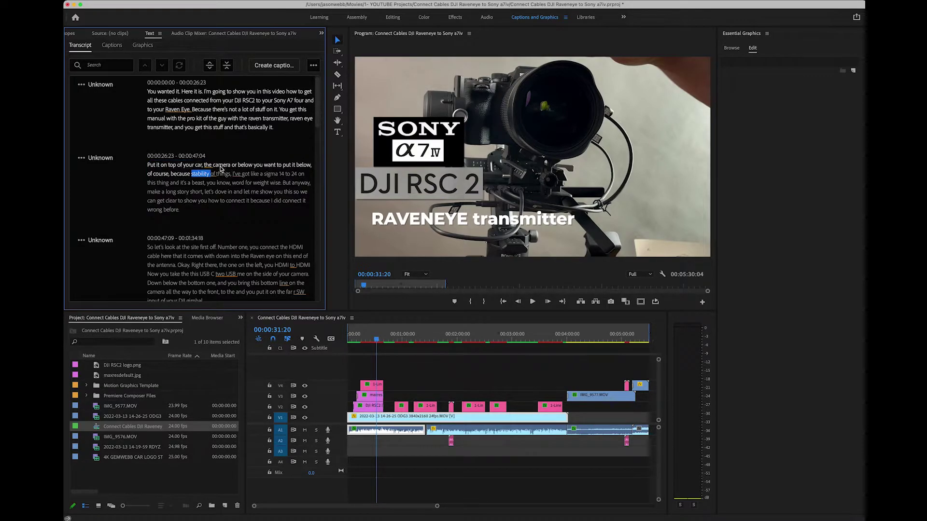
pyautogui.click(200, 173)
pyautogui.press('space')
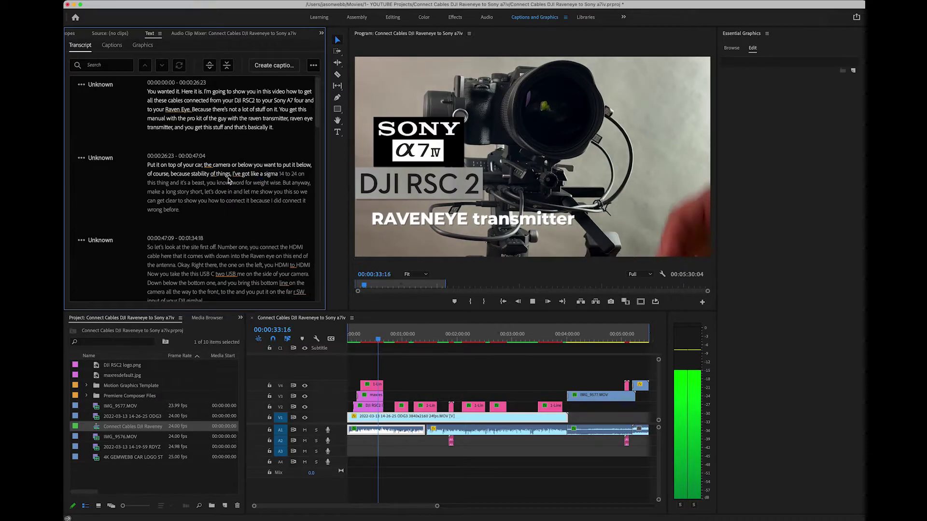
pyautogui.press('space')
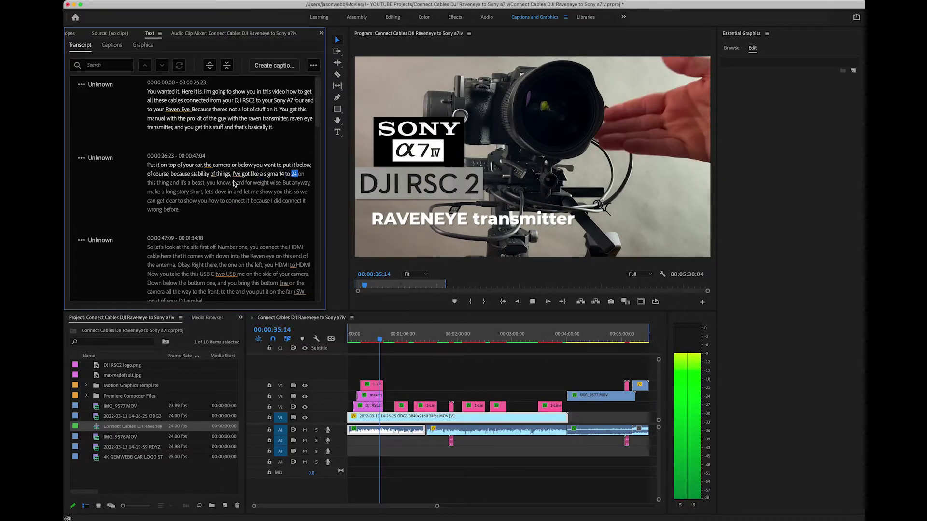
# Step: Change the comma after 'stability of things' to a period
pyautogui.doubleClick(230, 177)
pyautogui.click(231, 175)
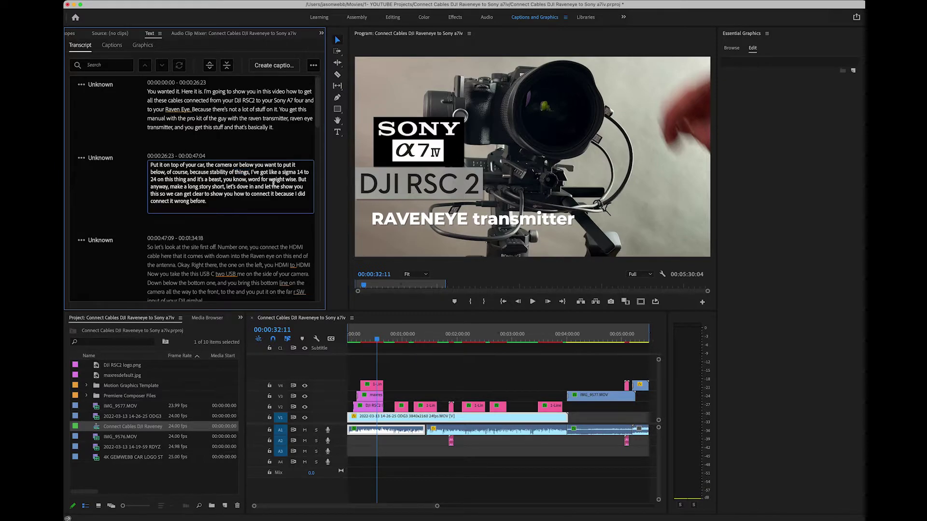
pyautogui.press('BackSpace')
pyautogui.write('.')
pyautogui.press('Escape')
# Step: Scrub the playhead to about 00:03:05 and open the first passage's speaker options
pyautogui.click(242, 275)
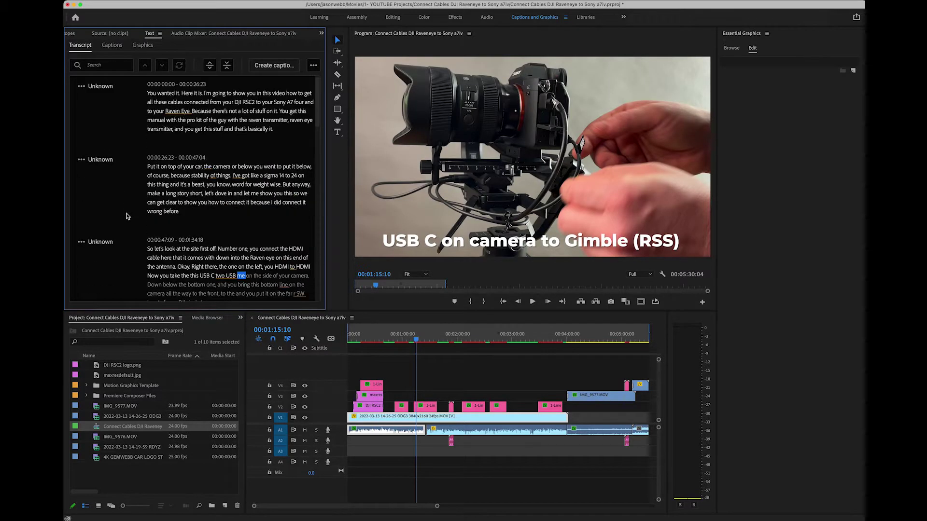
pyautogui.click(461, 340)
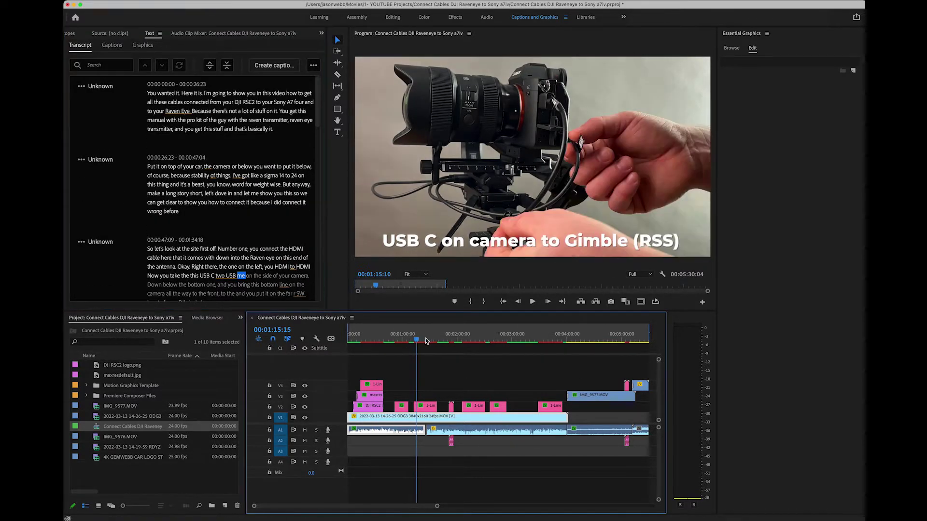
pyautogui.moveTo(464, 340); pyautogui.dragTo(356, 334)
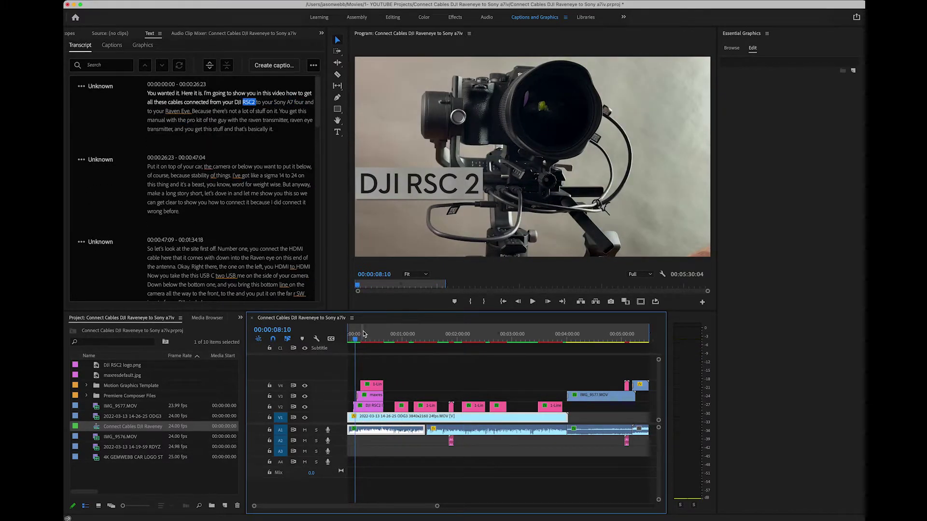
pyautogui.click(98, 87)
# Step: Rename the Unknown speaker to the presenter's name, then switch to the empty Captions view
pyautogui.click(95, 119)
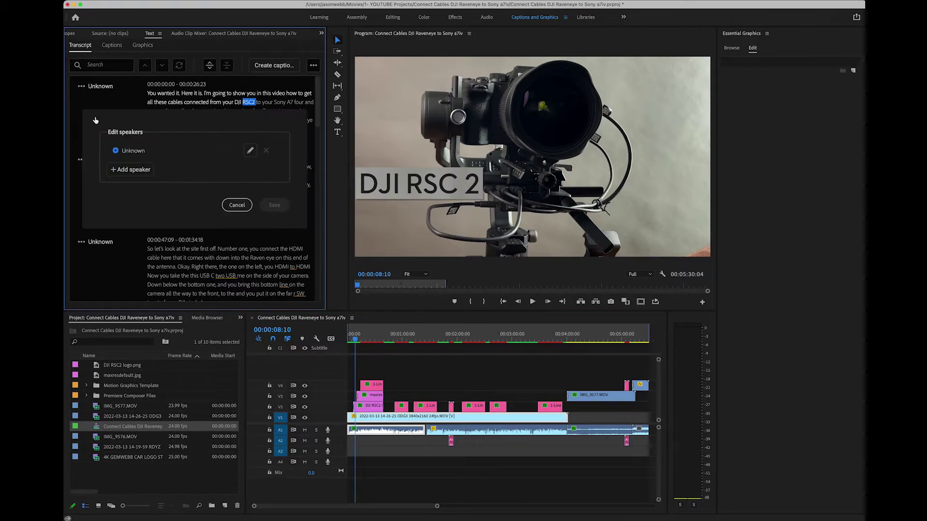
pyautogui.click(251, 151)
pyautogui.moveTo(196, 153); pyautogui.dragTo(132, 151)
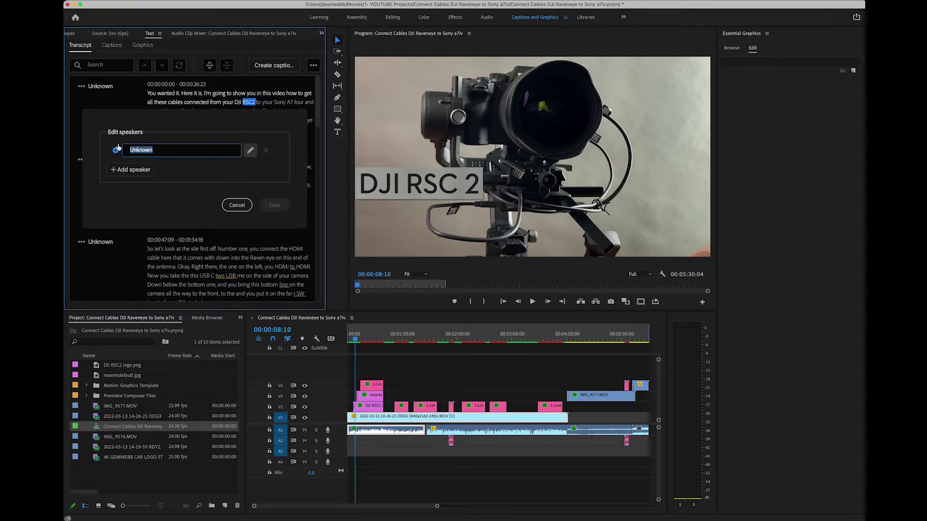
pyautogui.write('Gem Webb')
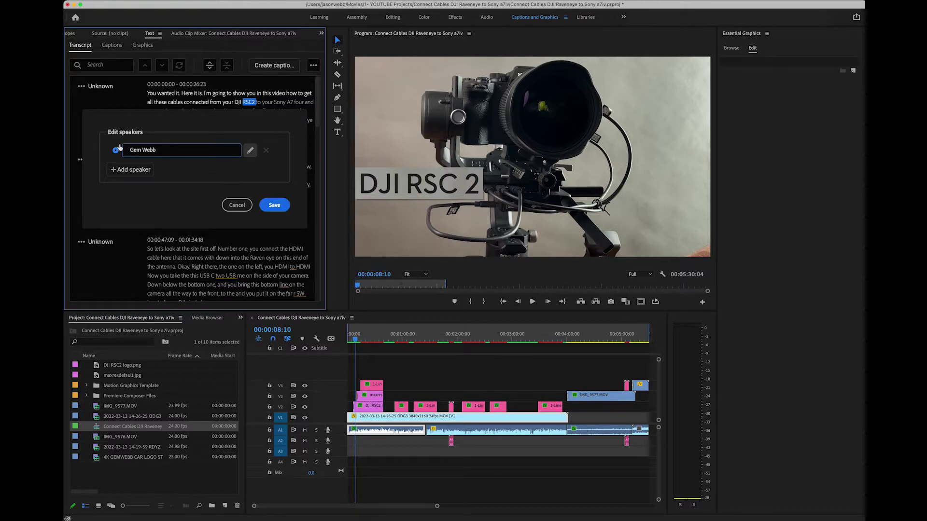
pyautogui.click(274, 205)
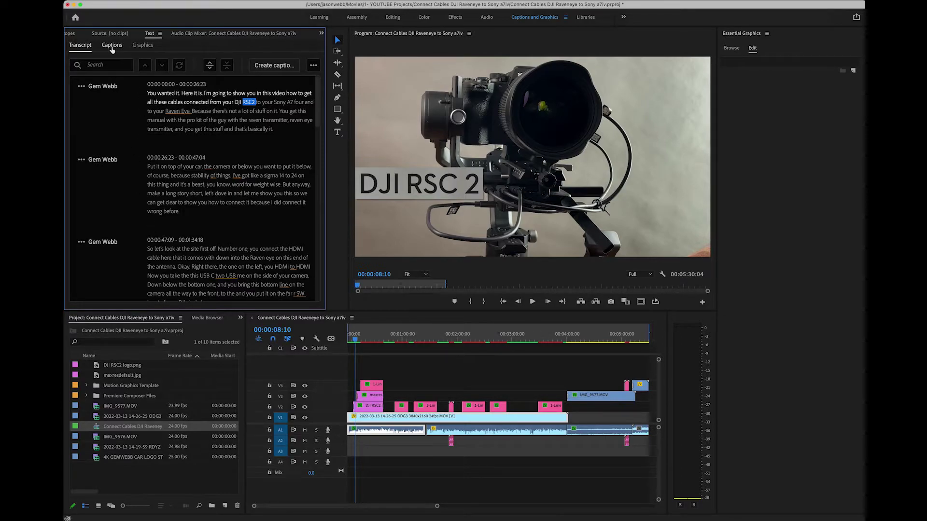
pyautogui.click(313, 65)
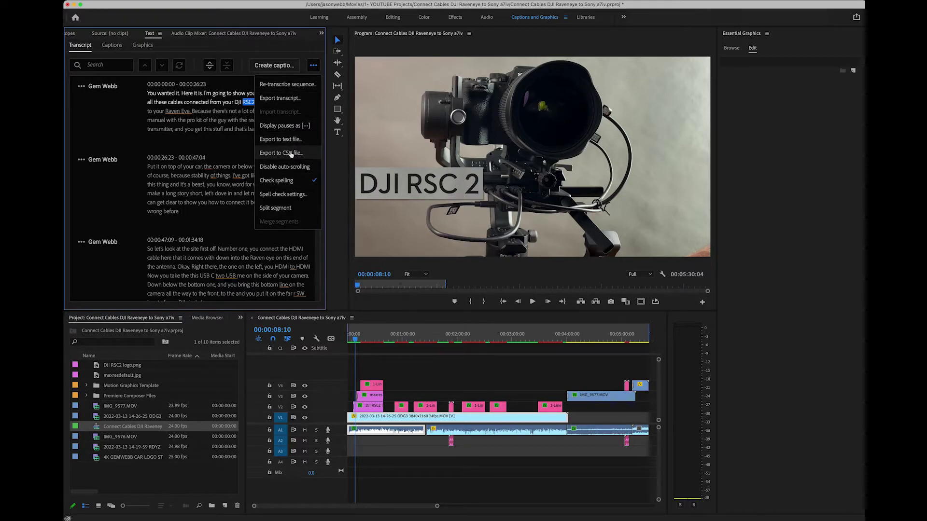
pyautogui.click(114, 45)
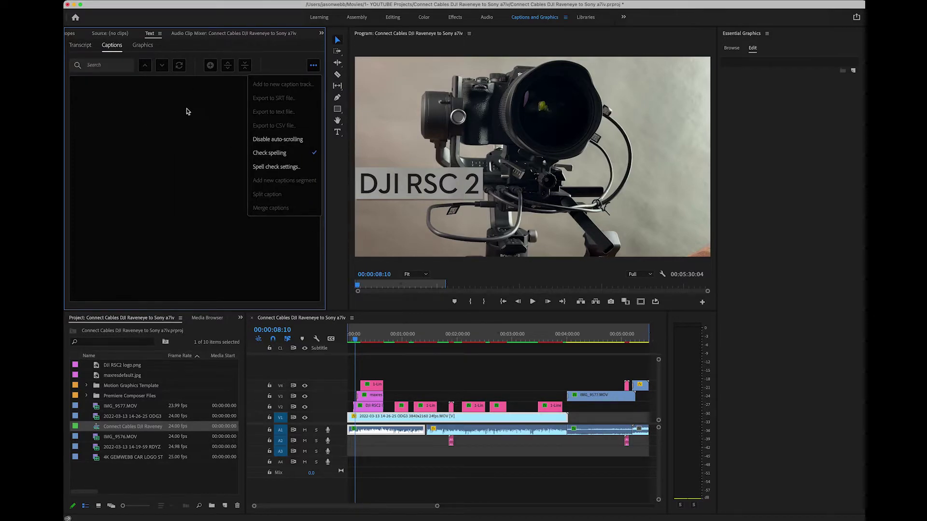
# Step: From the Transcript view, create captions with the Subtitle default preset and Style None
pyautogui.click(311, 66)
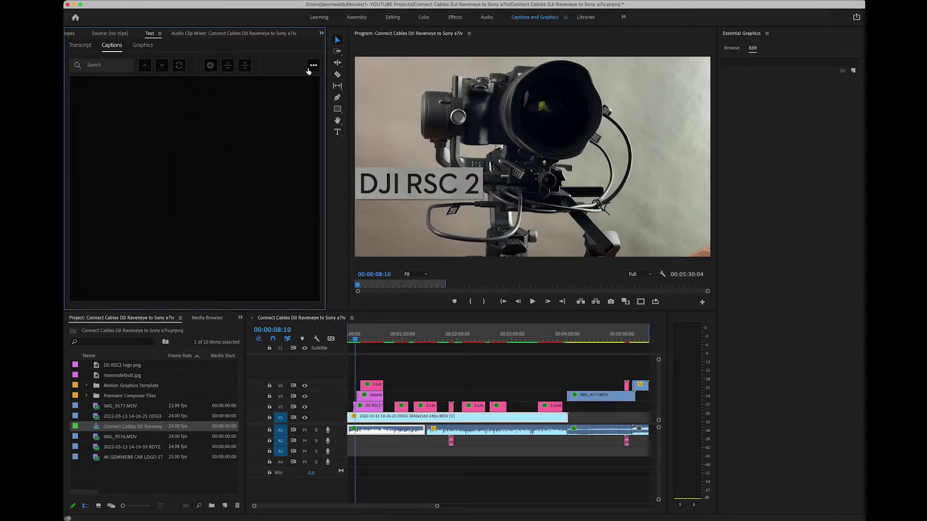
pyautogui.click(81, 45)
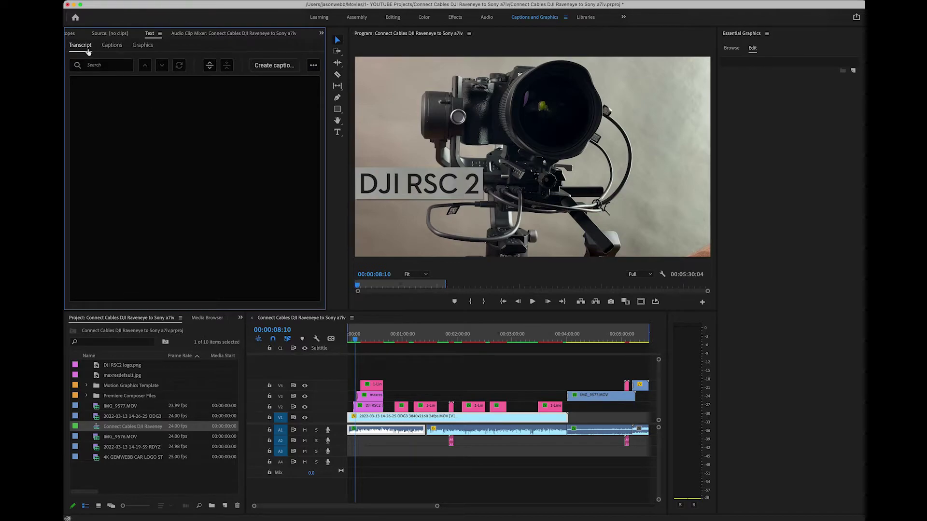
pyautogui.click(282, 68)
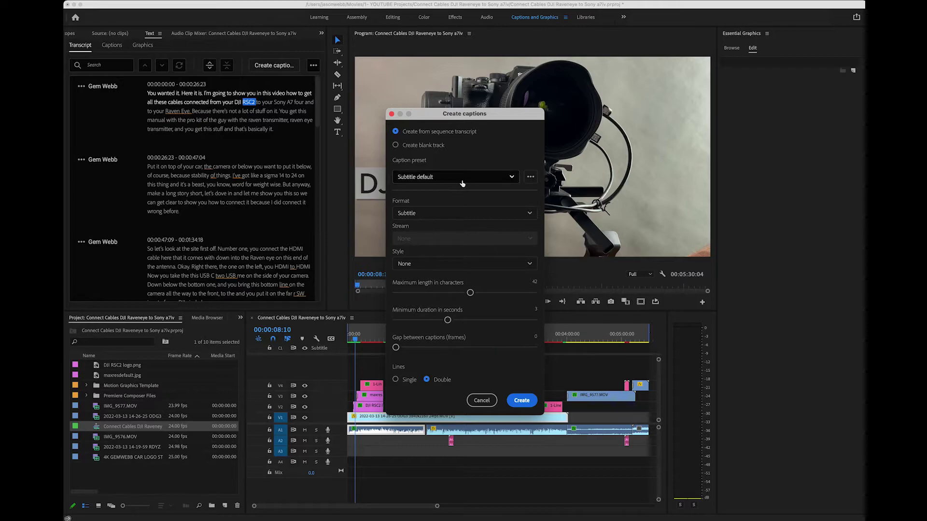
pyautogui.click(462, 182)
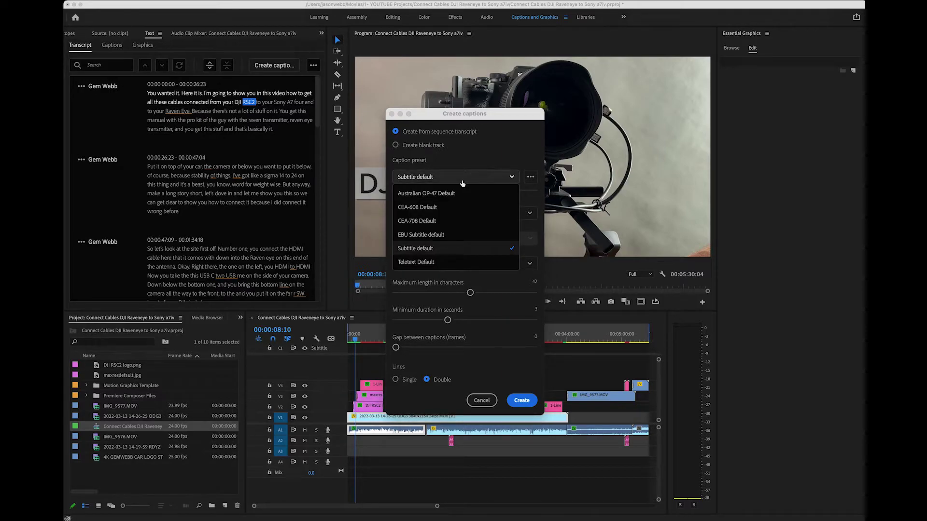
pyautogui.click(491, 142)
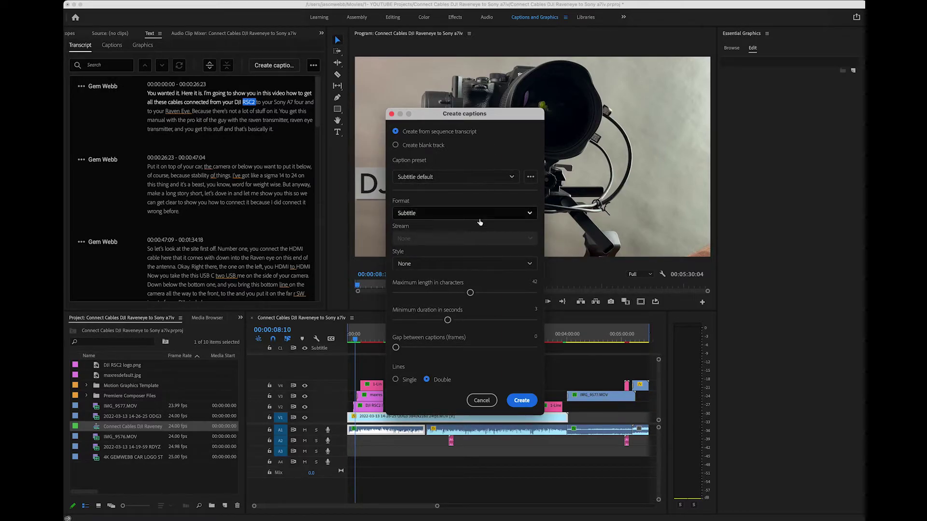
pyautogui.click(451, 265)
pyautogui.click(518, 250)
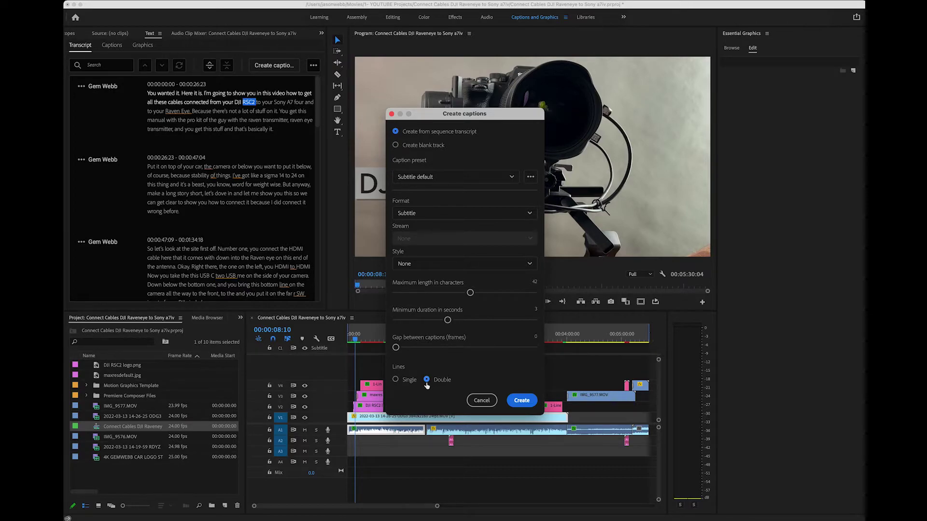
pyautogui.click(521, 401)
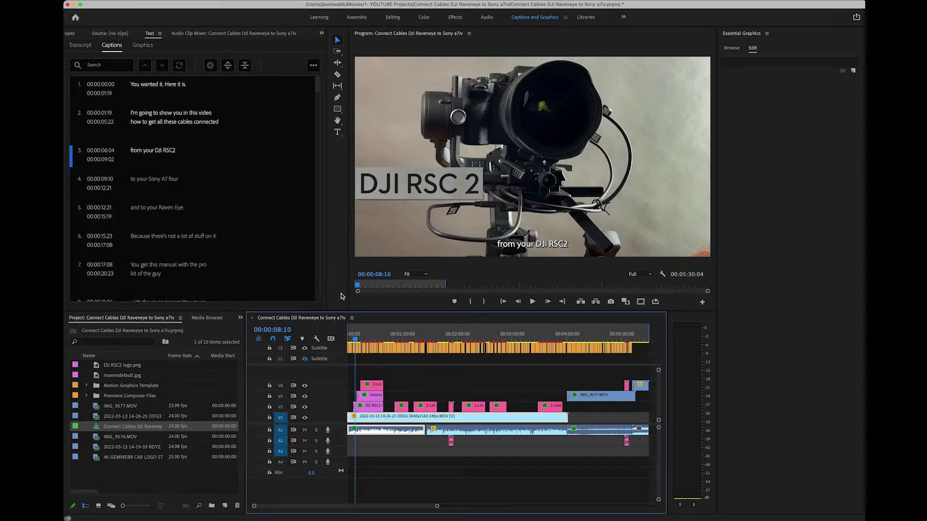
# Step: Play the captioned sequence from 00:00:00:00, stop, and select caption 4
pyautogui.moveTo(357, 285); pyautogui.dragTo(346, 284)
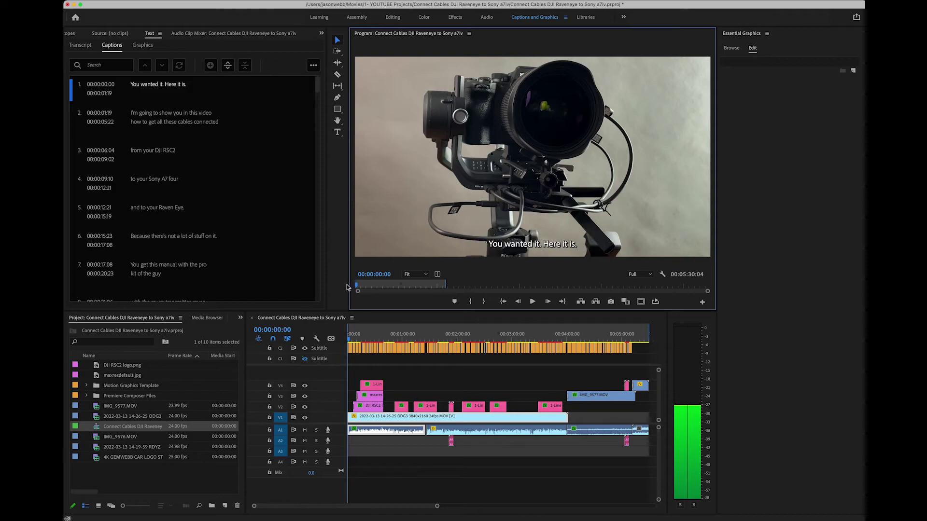
pyautogui.press('space')
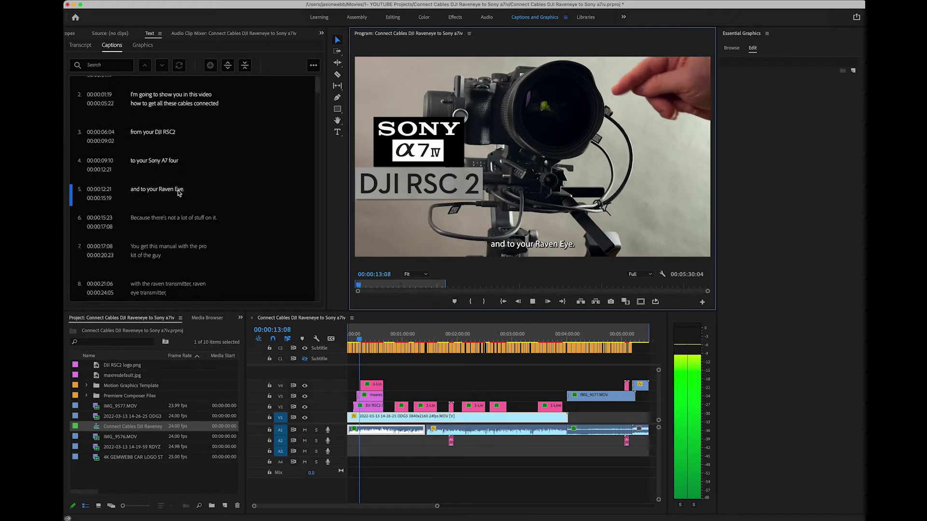
pyautogui.press('space')
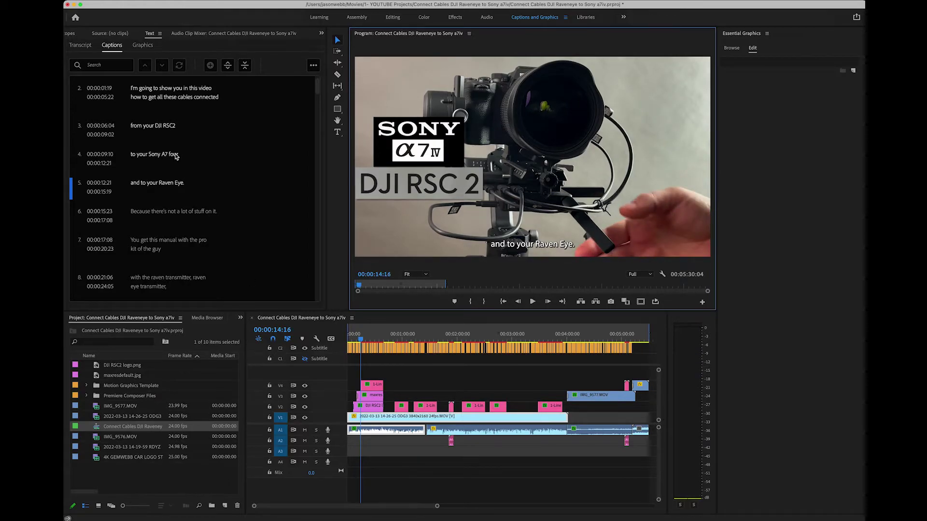
pyautogui.click(172, 155)
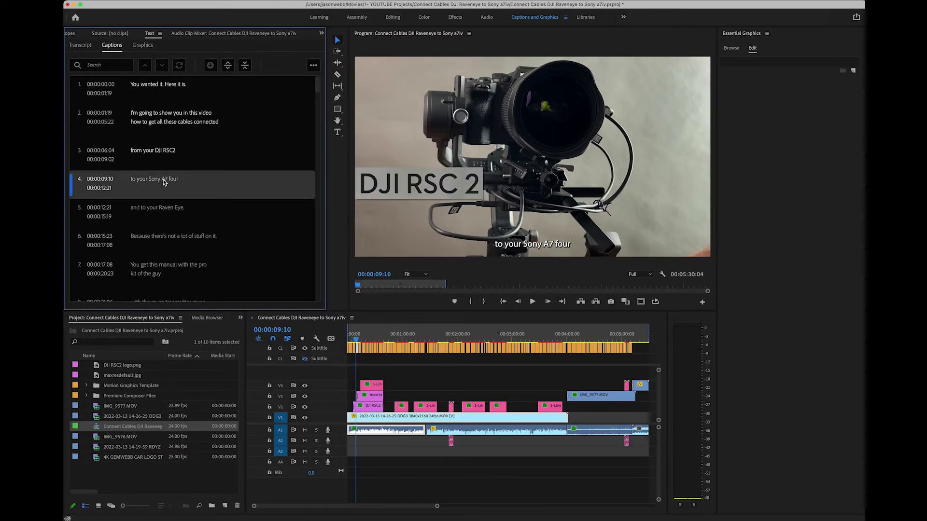
# Step: Replace 'four' with 'iv' in caption 4 so it reads 'to your Sony A7 iv'
pyautogui.doubleClick(164, 179)
pyautogui.doubleClick(174, 175)
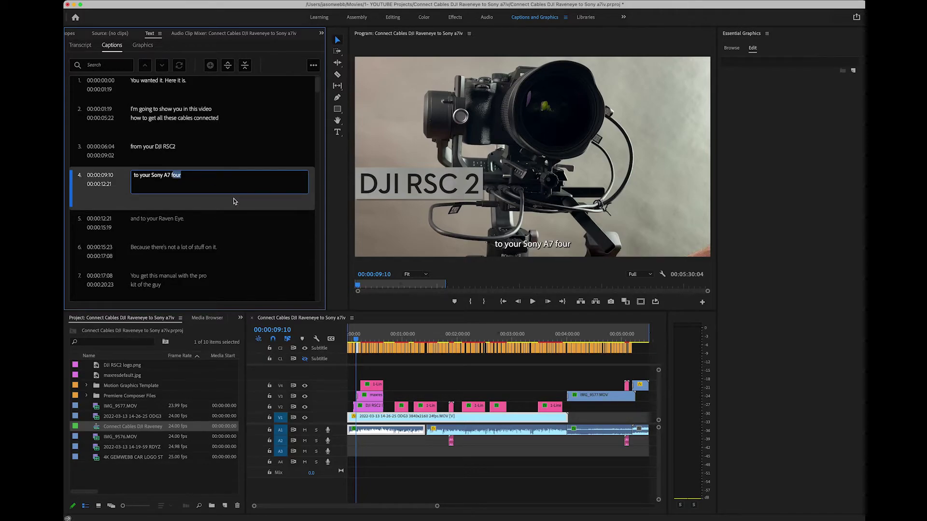
pyautogui.write('iv')
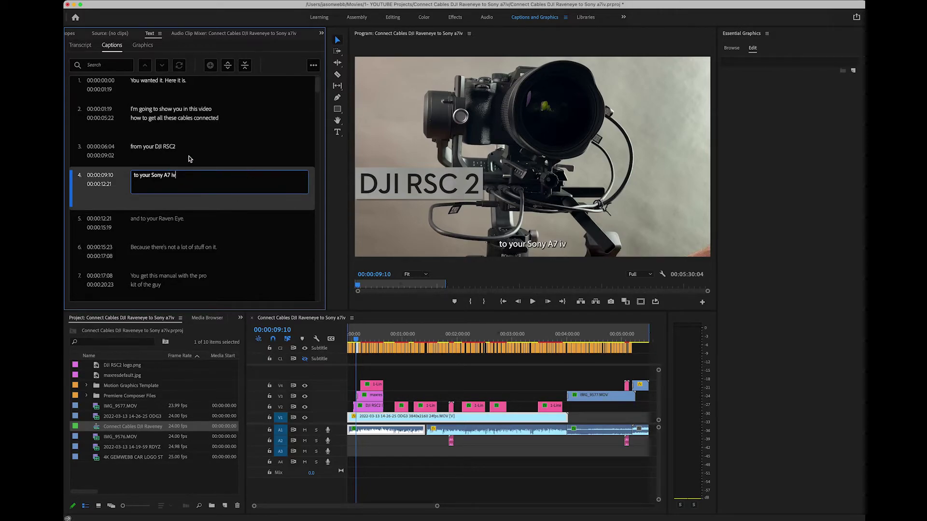
pyautogui.click(184, 149)
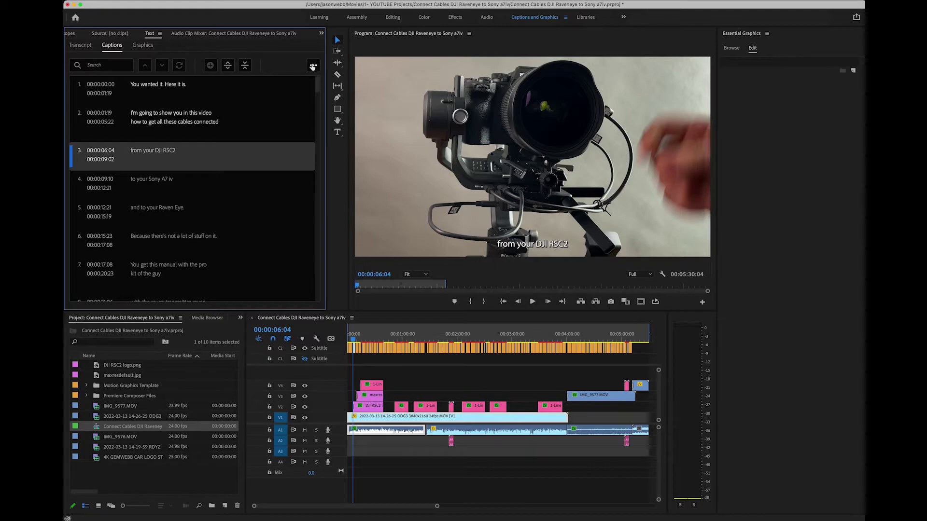
# Step: Export the captions to SRT in 1- YOUTUBE Projects > Connect Cables DJI Raveneye to Sony a7iv > OUTPUT
pyautogui.click(312, 66)
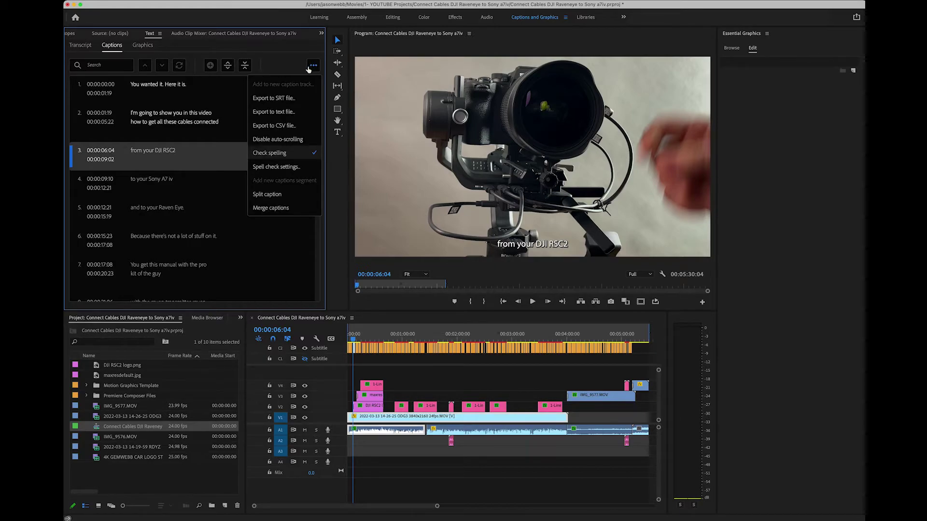
pyautogui.click(279, 99)
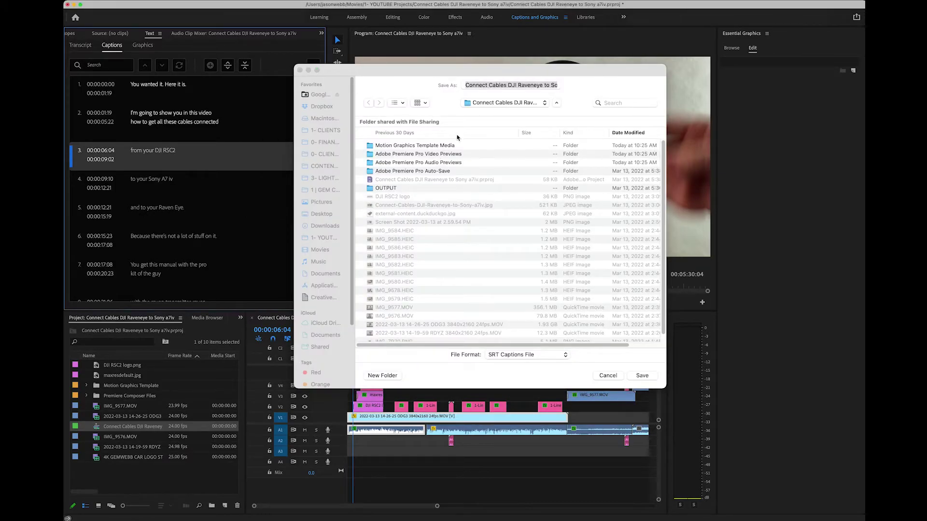
pyautogui.click(329, 238)
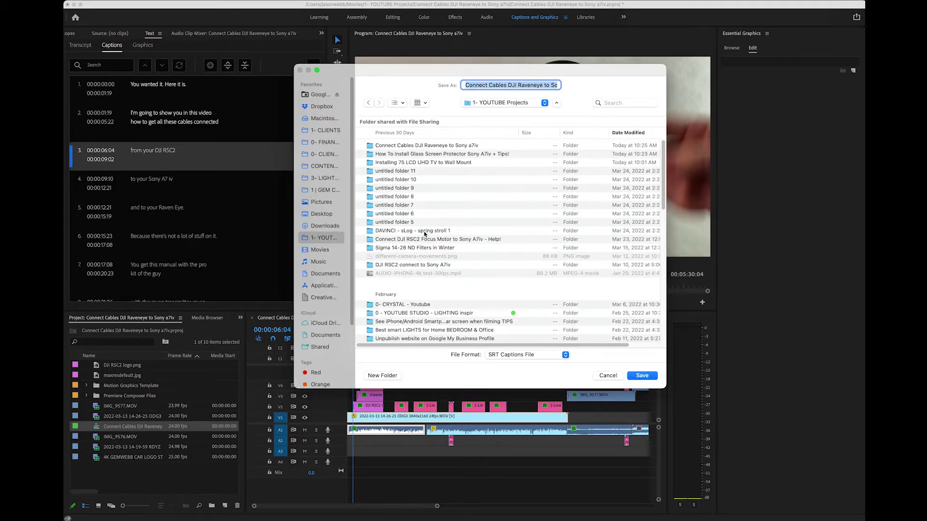
pyautogui.click(426, 266)
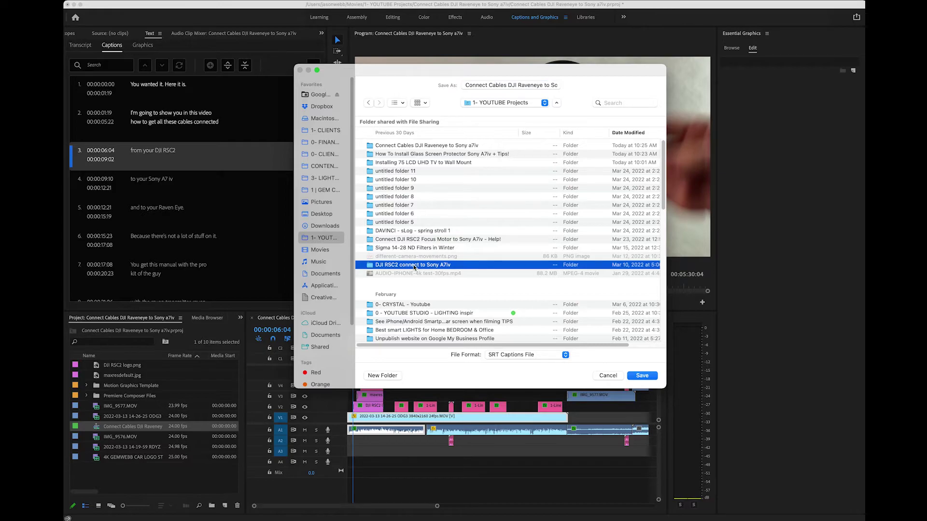
pyautogui.doubleClick(414, 265)
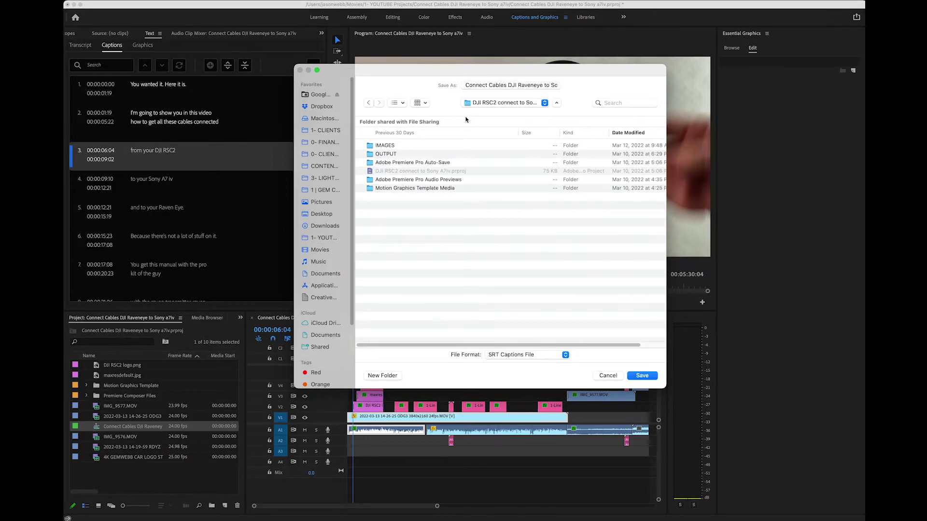
pyautogui.click(478, 104)
pyautogui.click(487, 113)
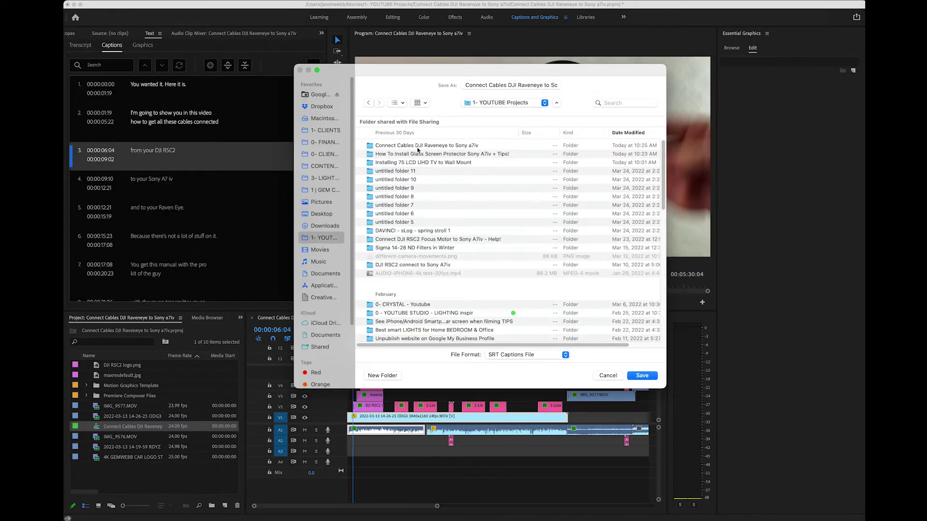
pyautogui.doubleClick(418, 147)
pyautogui.doubleClick(387, 190)
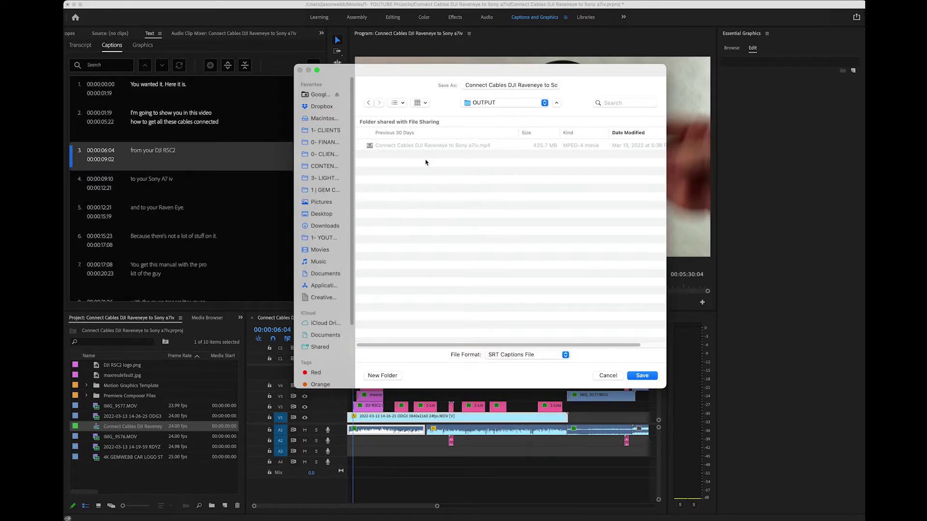
pyautogui.moveTo(530, 85); pyautogui.dragTo(461, 84)
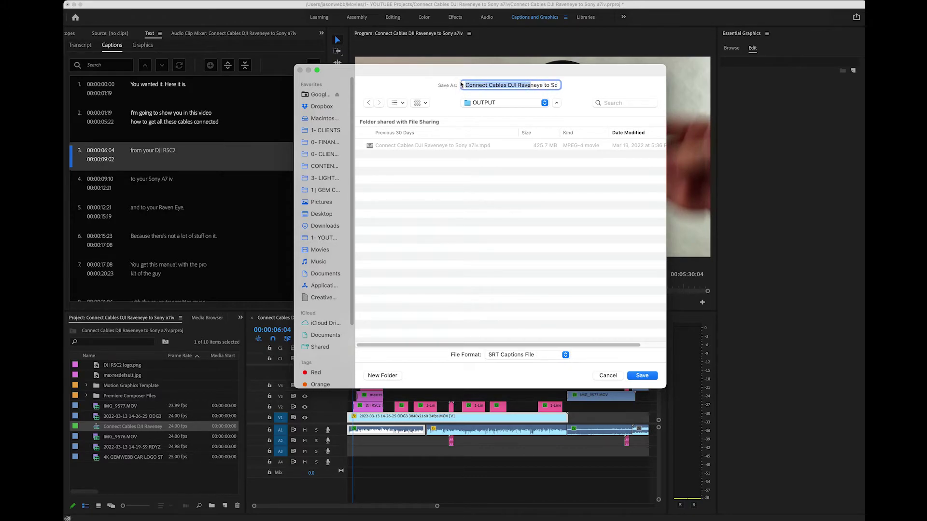
pyautogui.click(647, 377)
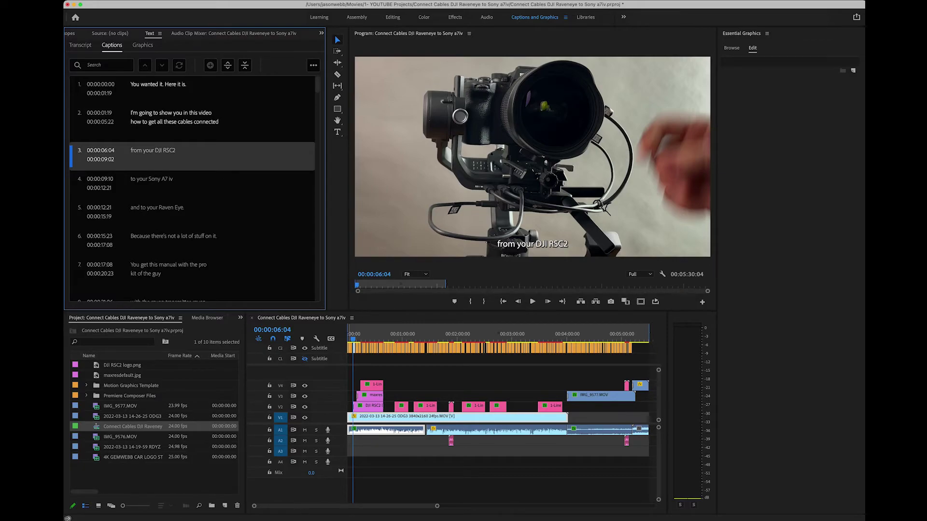
# Step: In YouTube Studio, open the DJI Ronin RSC 2 Raveneye video's details and its Subtitles section
pyautogui.press('super+Tab')
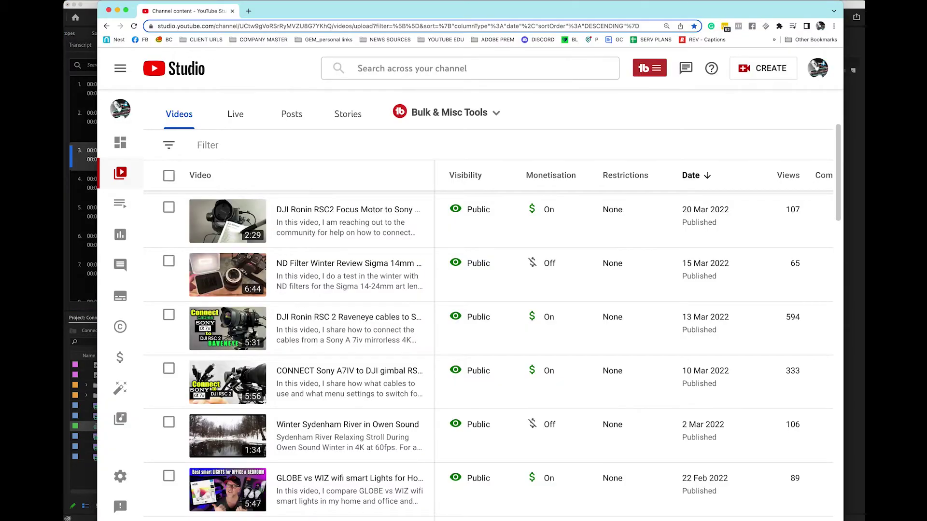
pyautogui.click(288, 329)
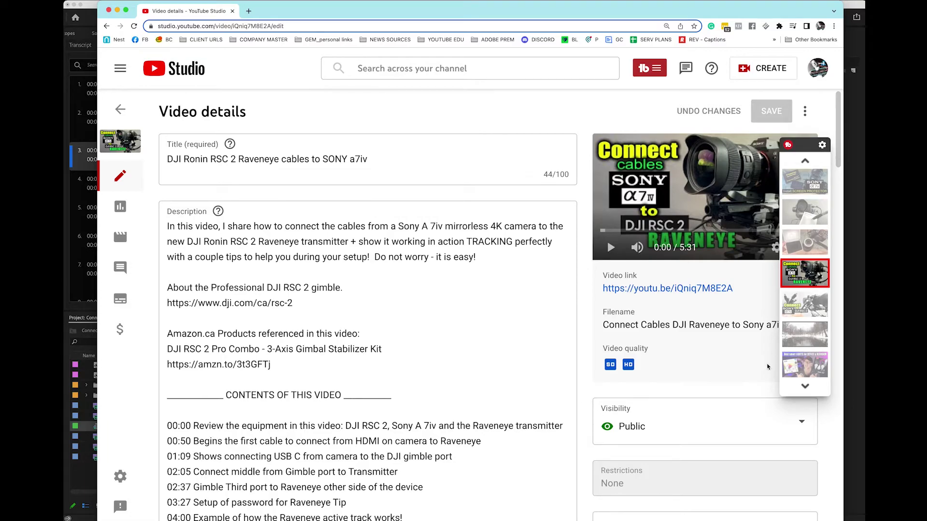
pyautogui.scroll(-1, 715, 410)
pyautogui.scroll(-5, 715, 411)
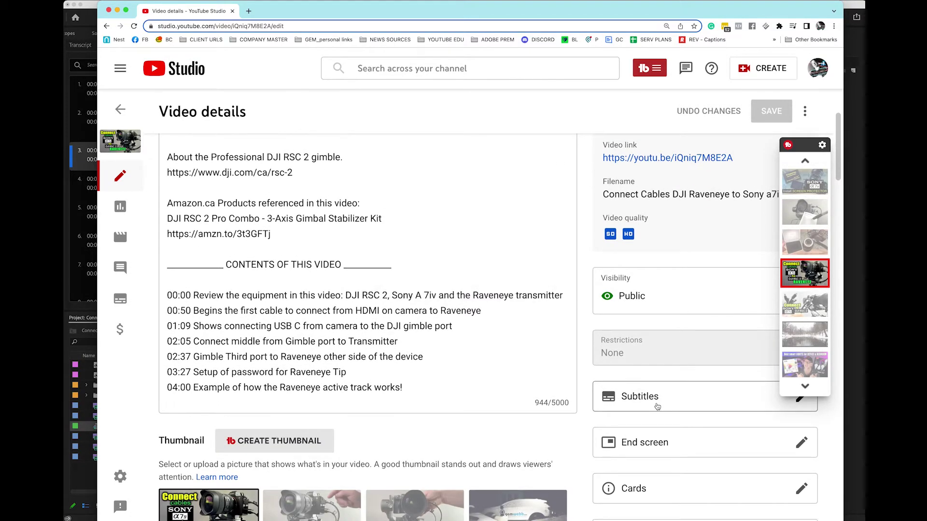
pyautogui.click(655, 406)
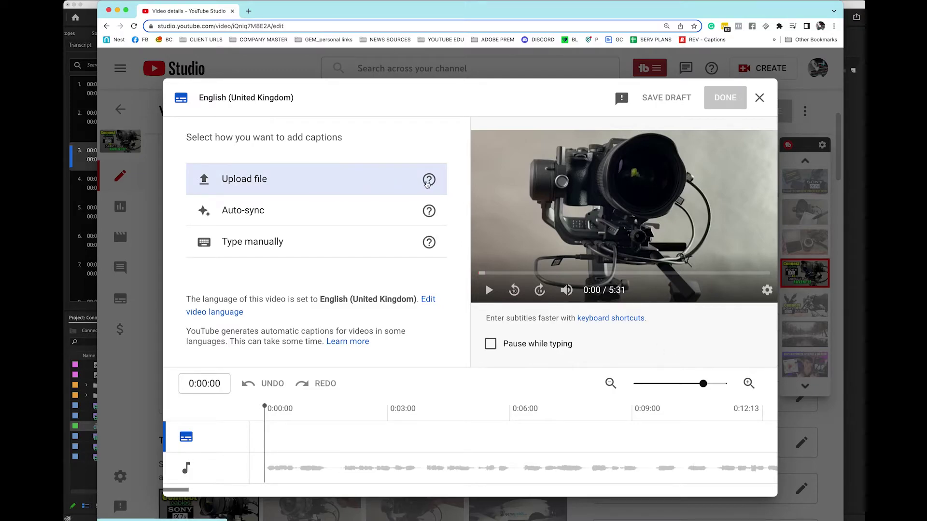
# Step: Upload Connect Cables DJI Raveneye to Sony a7iv.srt from its OUTPUT folder as a with-timing subtitle file
pyautogui.moveTo(427, 182)
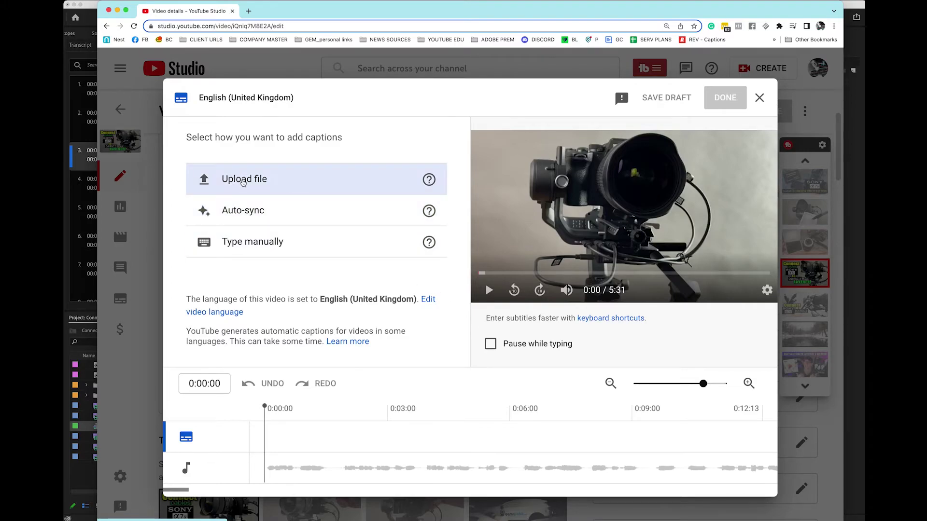
pyautogui.click(243, 183)
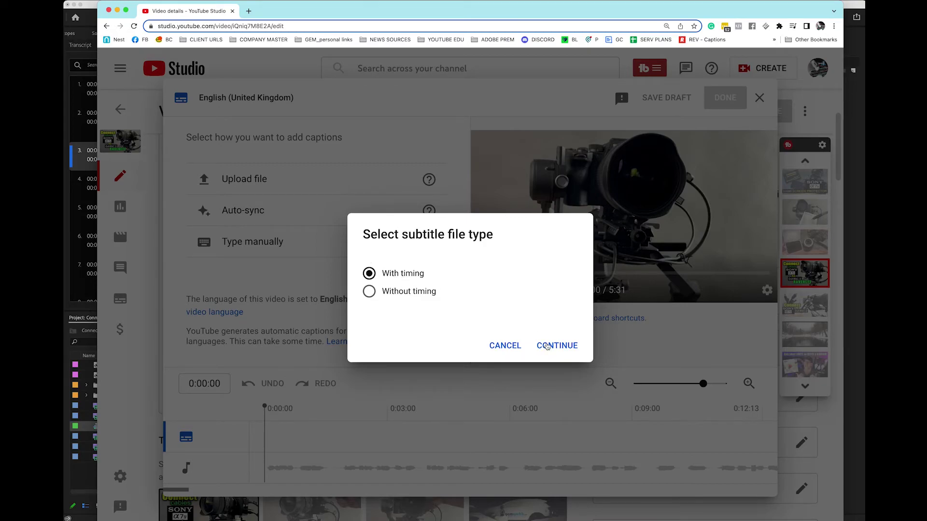
pyautogui.click(547, 346)
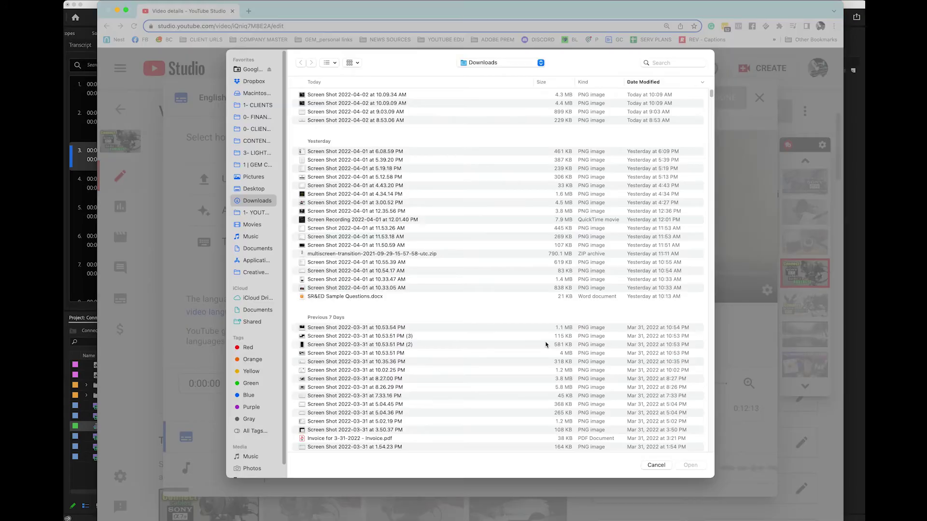
pyautogui.click(257, 213)
pyautogui.doubleClick(354, 109)
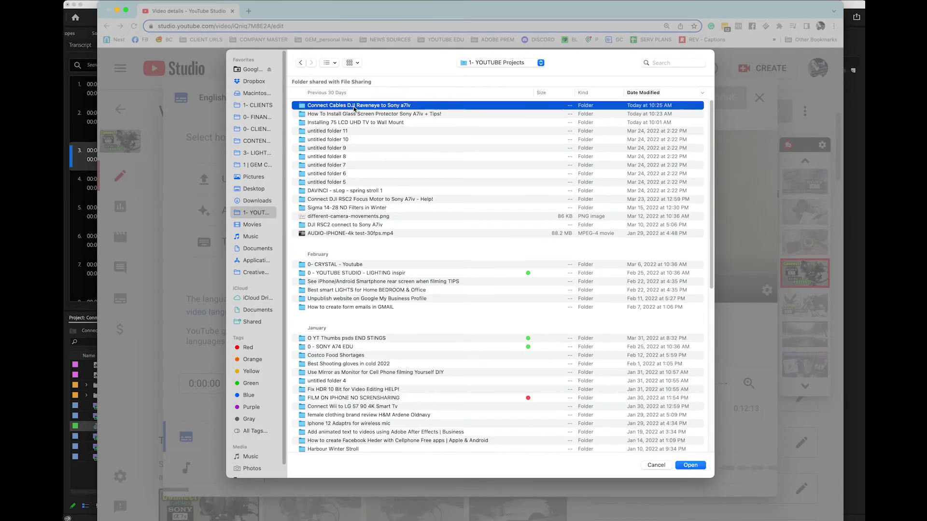
pyautogui.doubleClick(323, 115)
pyautogui.click(331, 106)
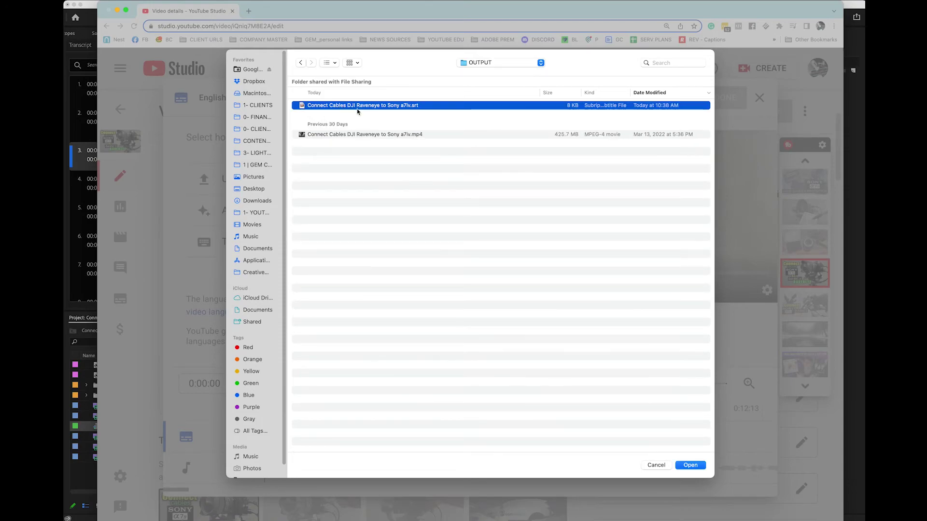
pyautogui.click(691, 466)
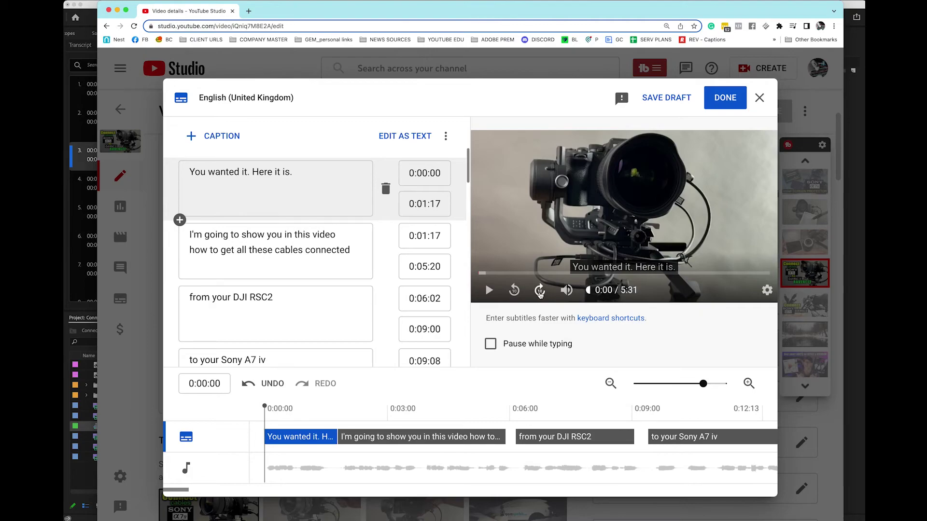
# Step: Preview the first few captions over the playing video, then publish the subtitles with DONE
pyautogui.click(488, 289)
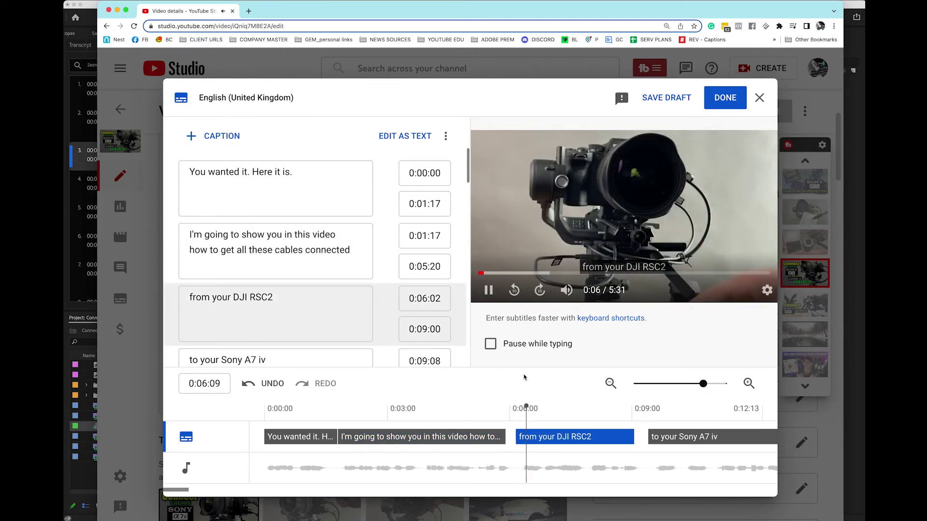
pyautogui.click(489, 290)
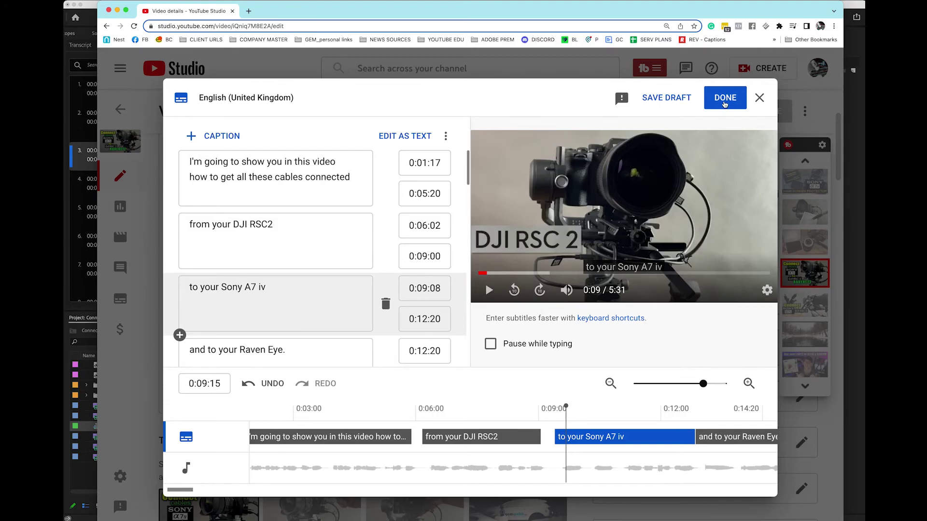
pyautogui.click(724, 100)
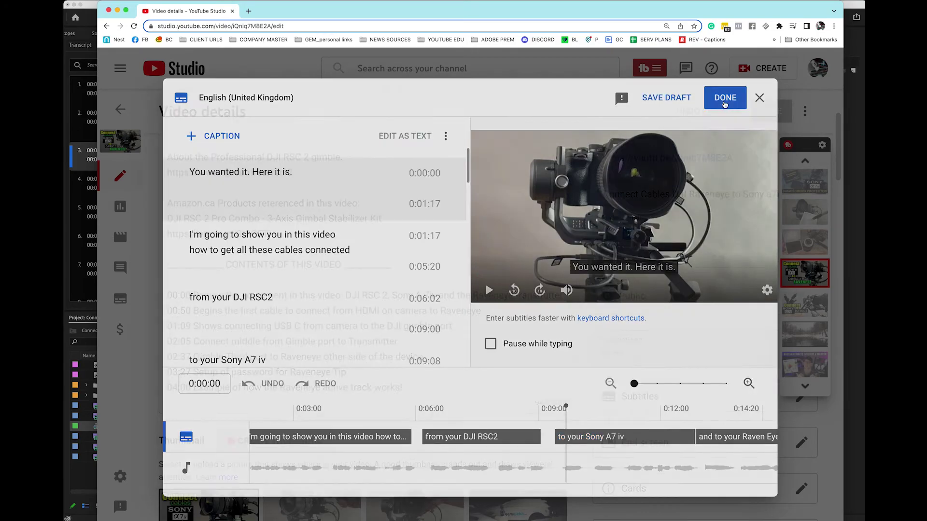